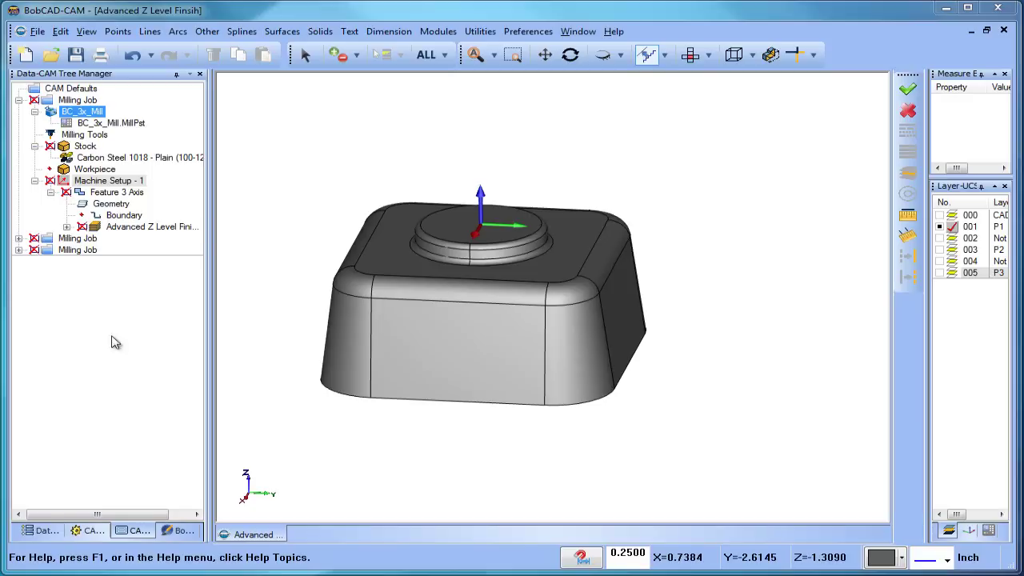
# Step: Switch to the front standard view, then orbit the part to a tilted isometric angle
pyautogui.rightClick(629, 152)
pyautogui.click(668, 176)
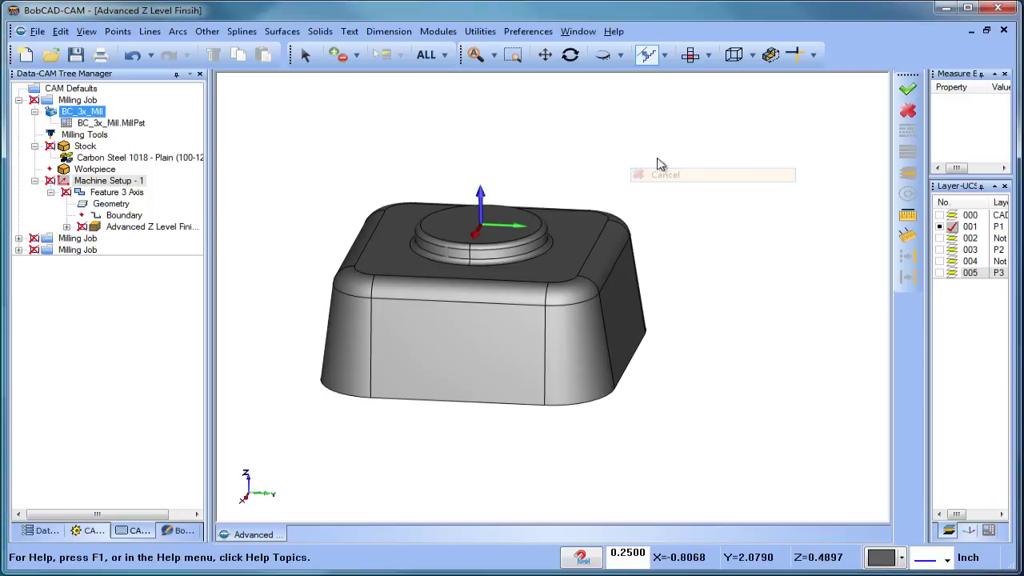
pyautogui.click(708, 55)
pyautogui.click(713, 88)
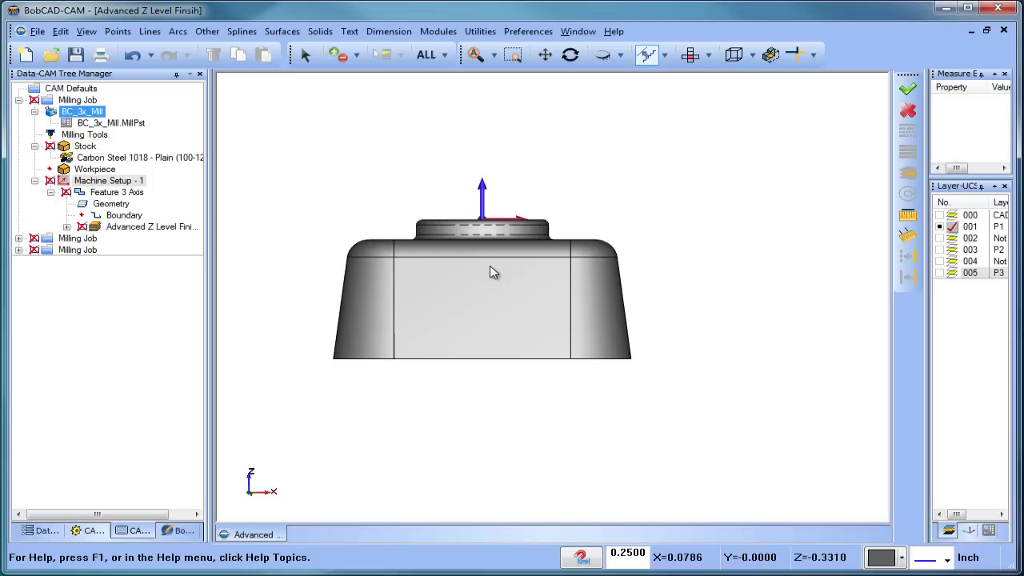
pyautogui.moveTo(444, 297); pyautogui.dragTo(513, 255, button='middle')
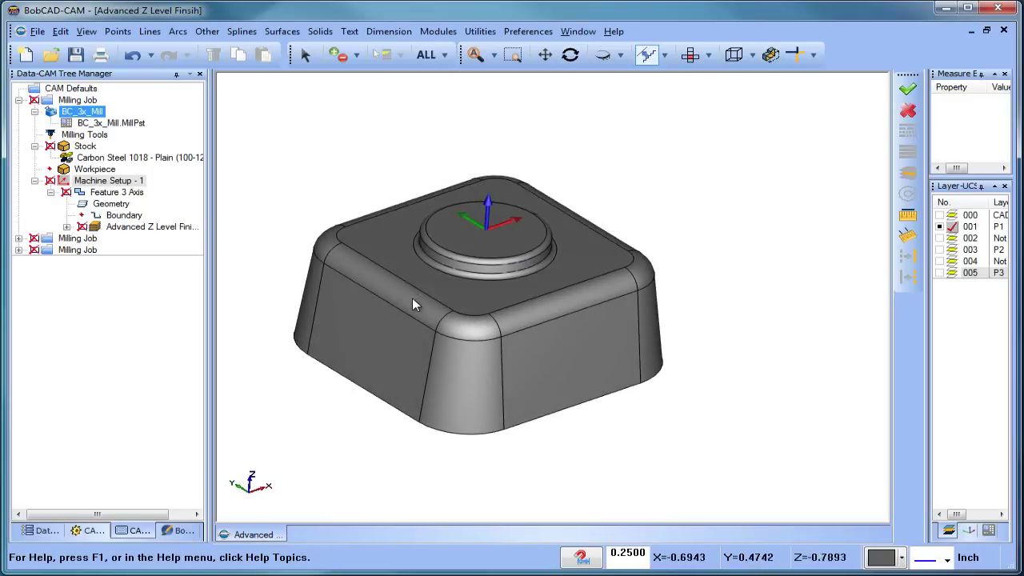
# Step: Expand Advanced Z Level Finish to show its toolpath and orbit around it, selecting Feature 3 Axis
pyautogui.click(132, 227)
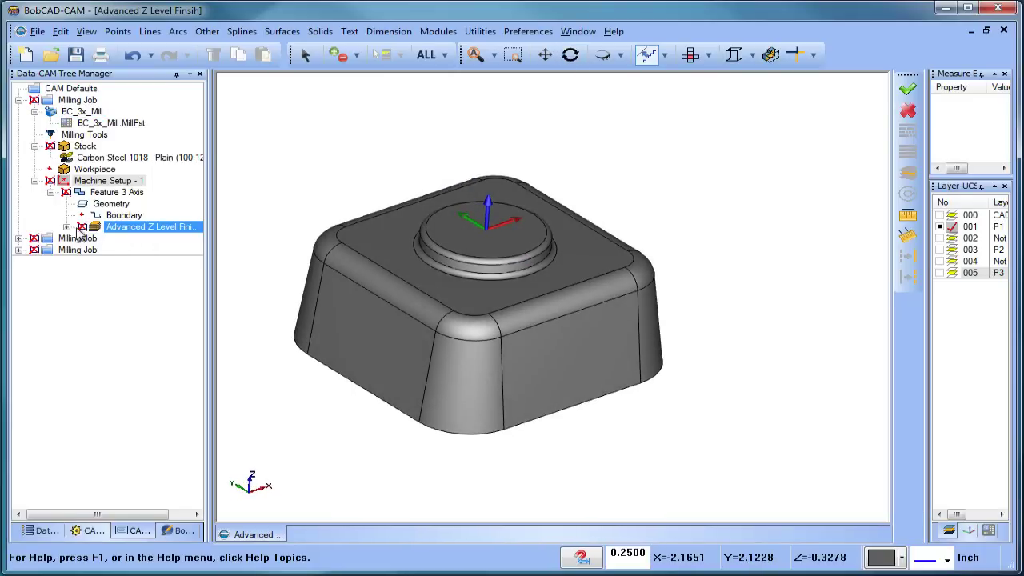
pyautogui.click(67, 228)
pyautogui.click(140, 238)
pyautogui.moveTo(562, 349); pyautogui.dragTo(339, 272, button='middle')
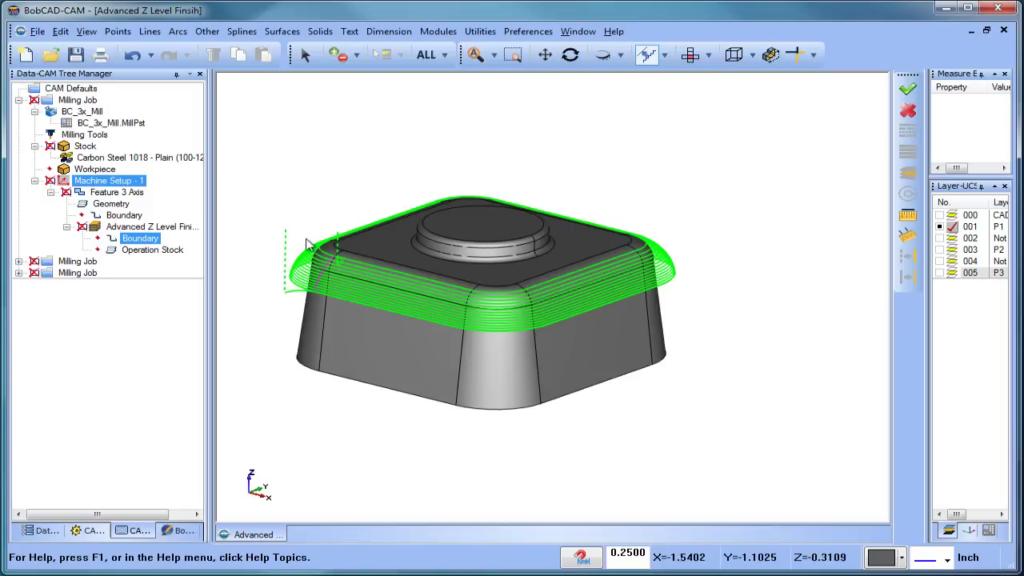
pyautogui.moveTo(434, 314); pyautogui.dragTo(451, 333, button='middle')
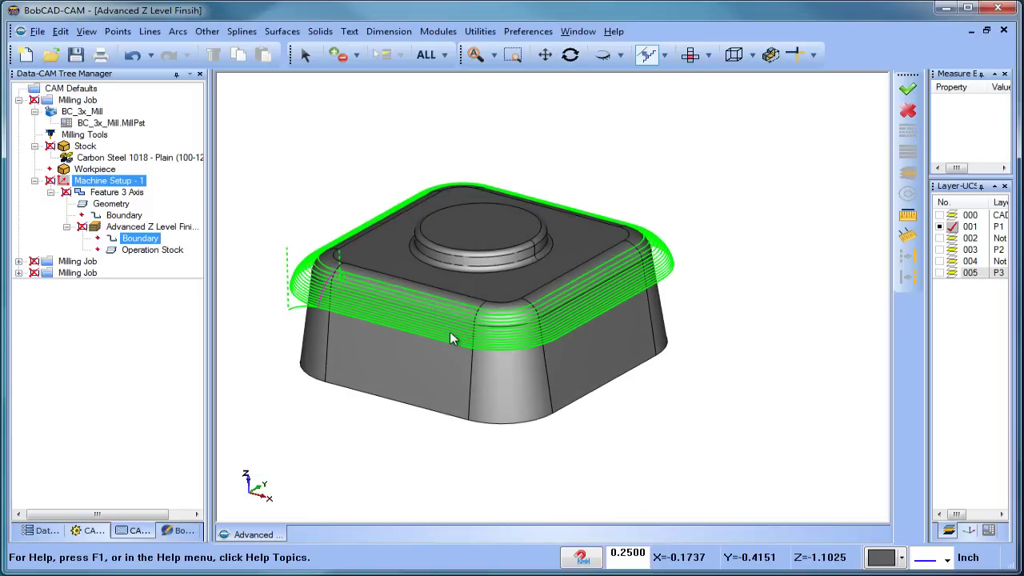
pyautogui.click(117, 192)
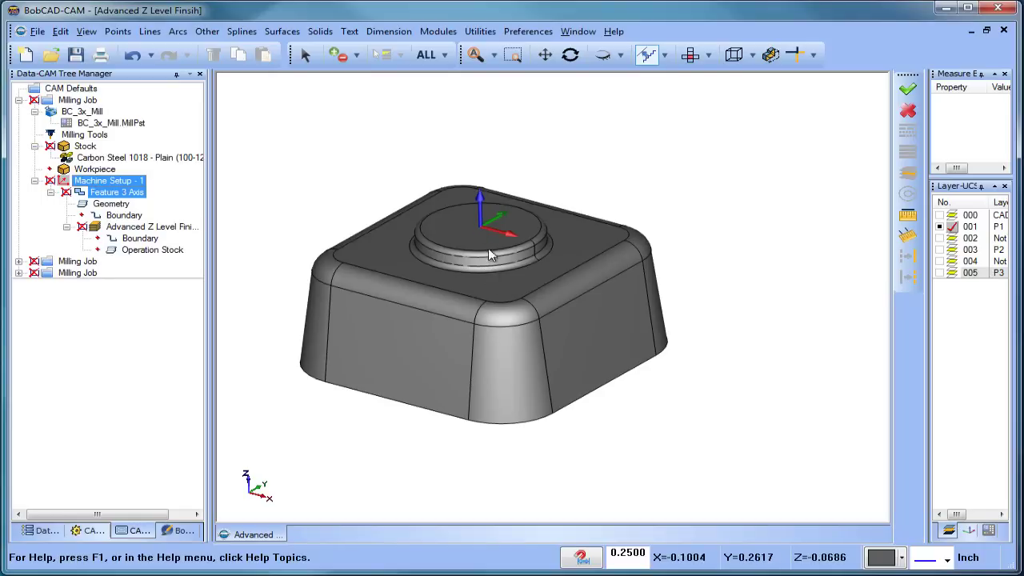
pyautogui.moveTo(469, 310); pyautogui.dragTo(469, 288, button='middle')
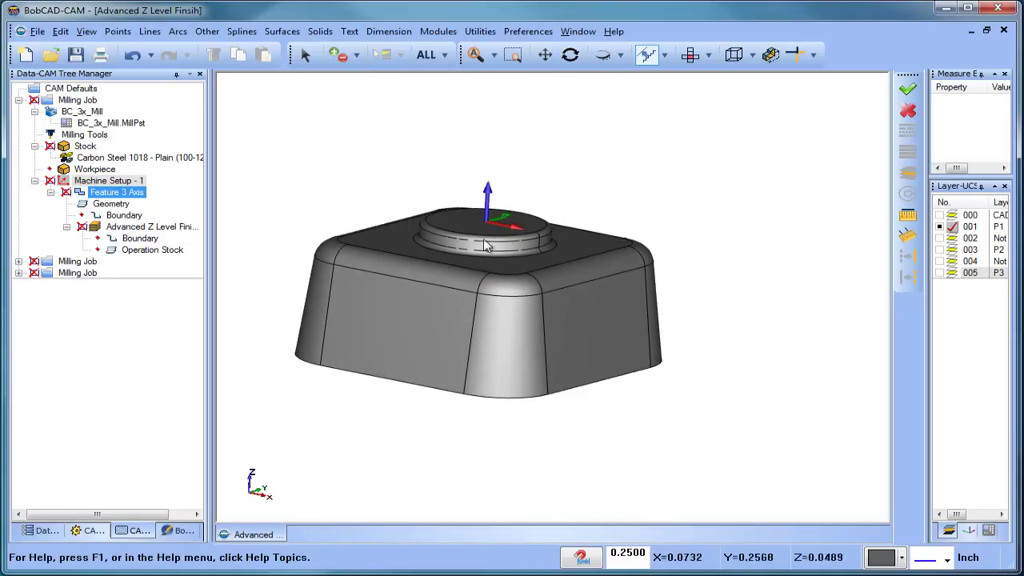
pyautogui.click(94, 213)
# Step: Edit Feature 3 Axis and change Bottom of Job on the Parameters page from -0.6750 to -1
pyautogui.click(117, 192)
pyautogui.rightClick(128, 192)
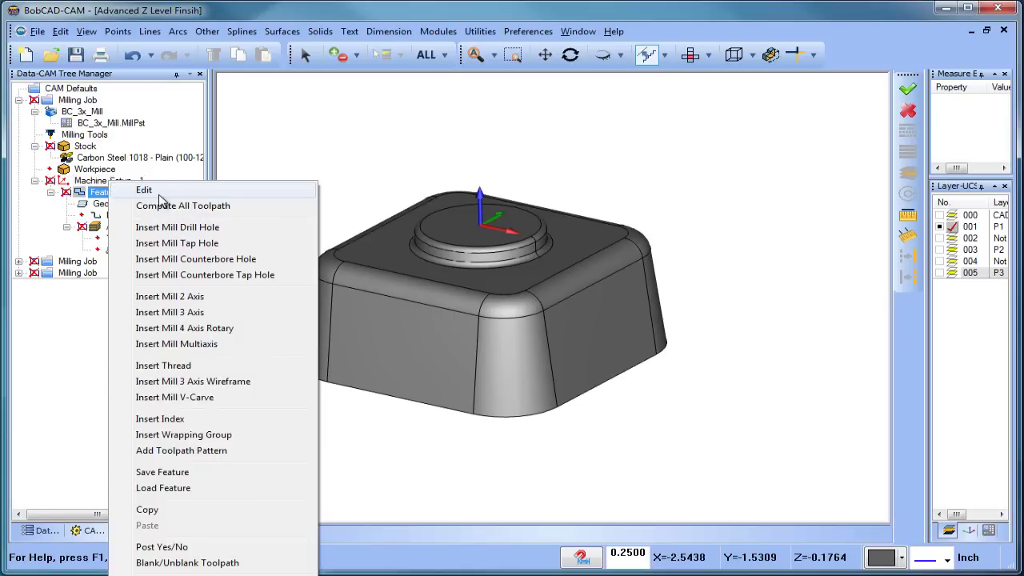
pyautogui.click(142, 192)
pyautogui.click(240, 143)
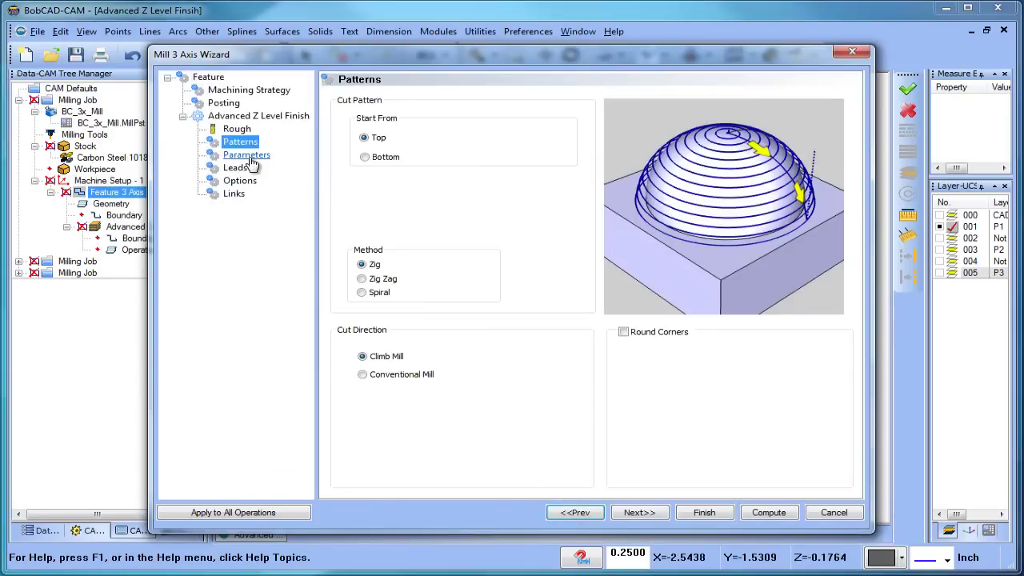
pyautogui.click(248, 156)
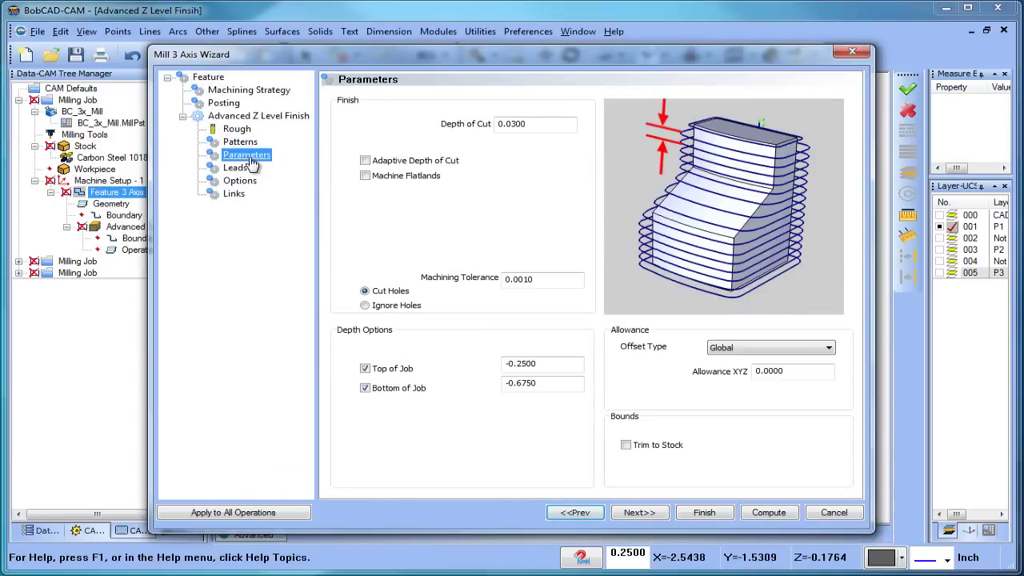
pyautogui.click(538, 363)
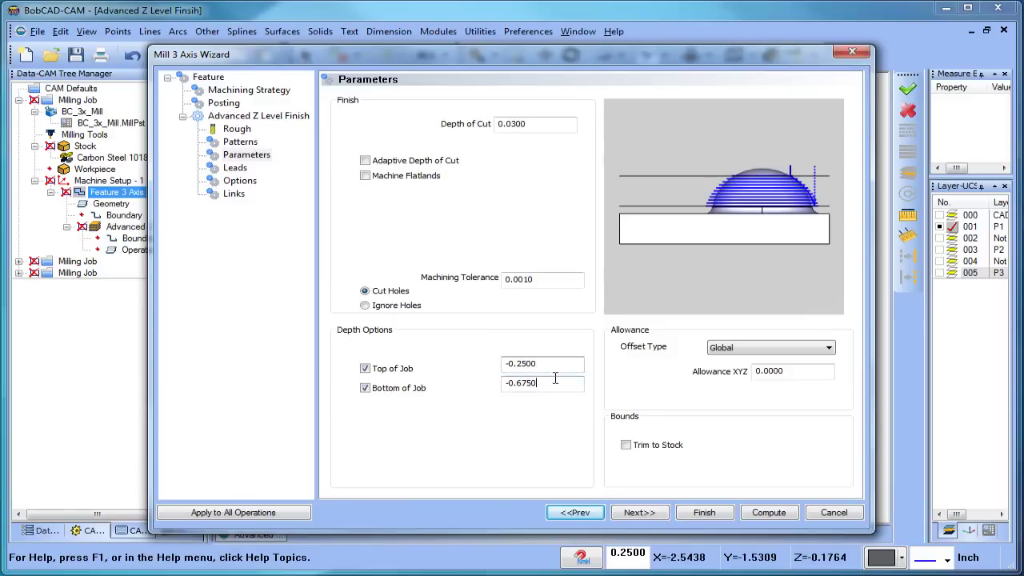
pyautogui.click(556, 385)
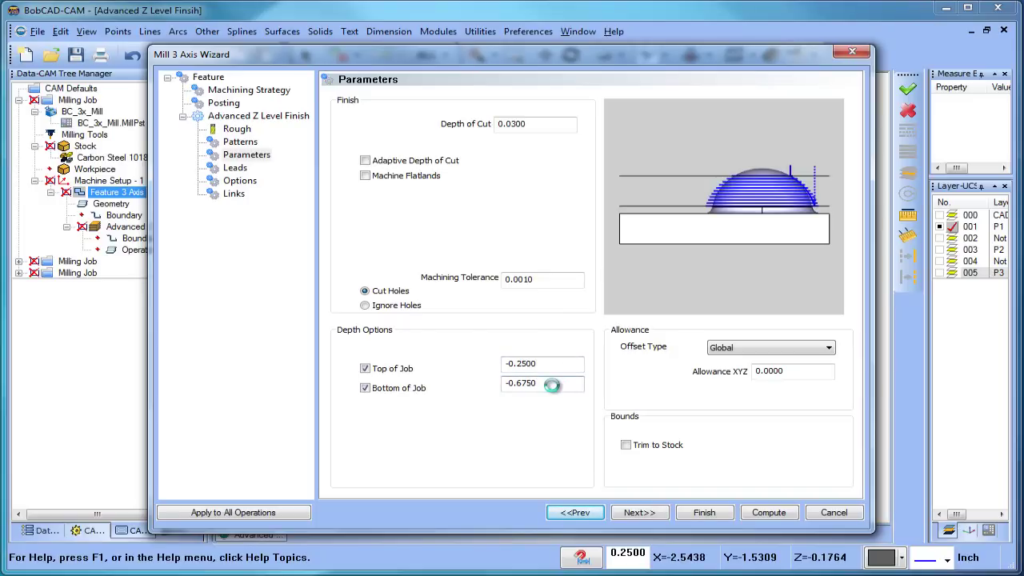
pyautogui.doubleClick(552, 384)
pyautogui.write('-1')
# Step: Finish the wizard and view the recomputed passes extending further down the tapered walls
pyautogui.click(760, 521)
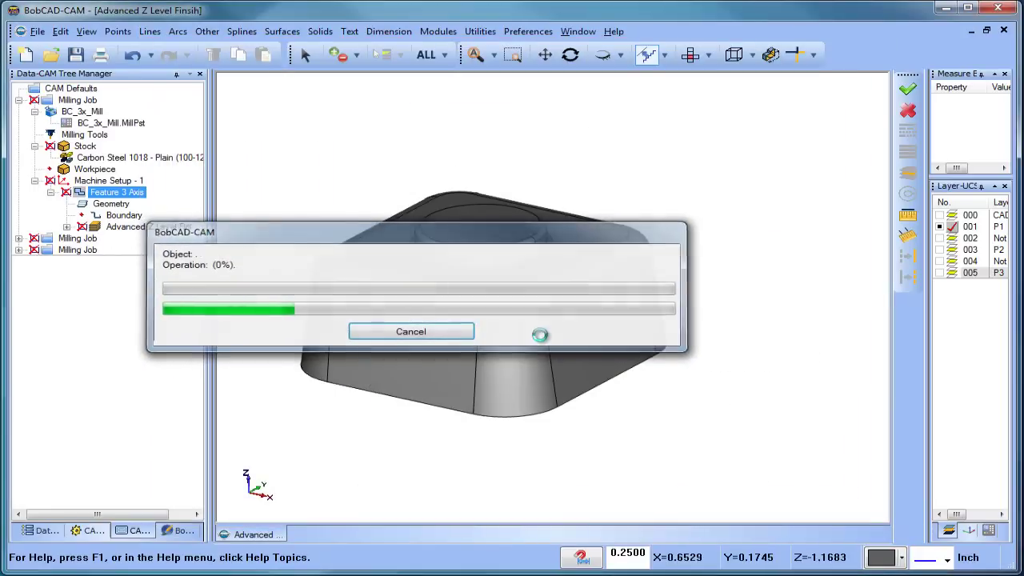
pyautogui.click(142, 230)
pyautogui.moveTo(457, 322); pyautogui.dragTo(355, 294, button='middle')
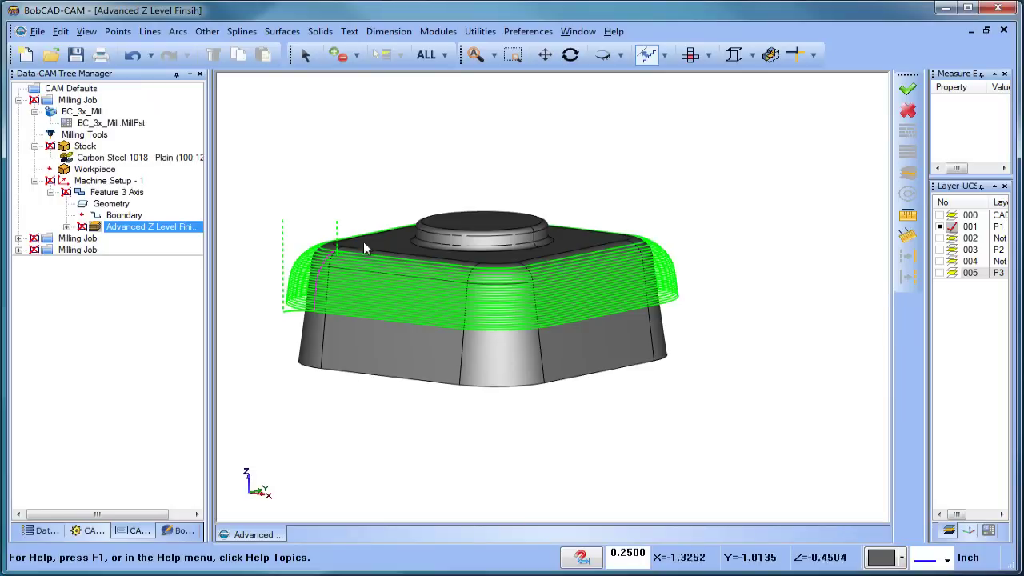
pyautogui.click(112, 193)
# Step: Retype the Bottom of Job depth in the Feature 3 Axis wizard and recompute the toolpath
pyautogui.rightClick(112, 193)
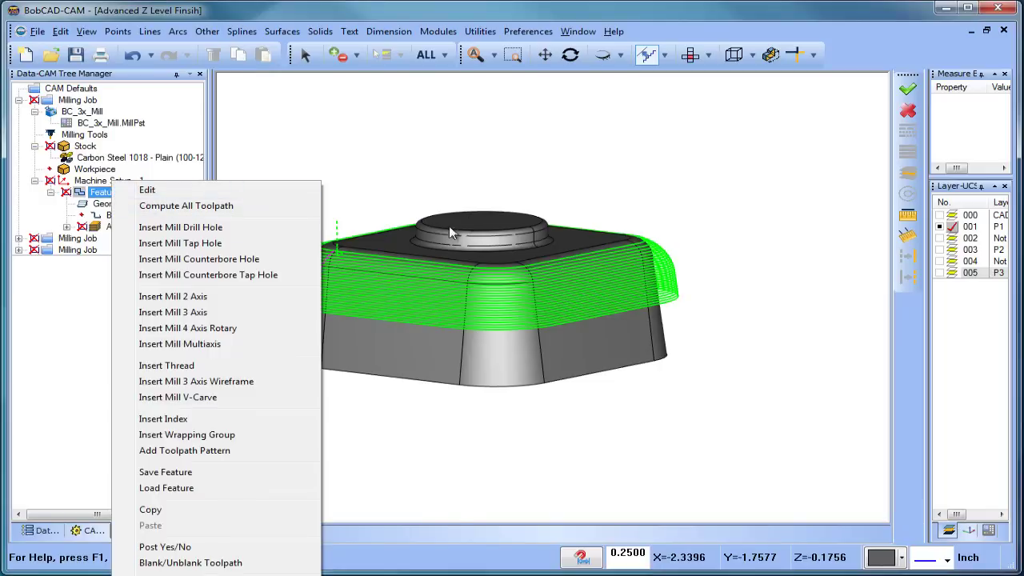
pyautogui.click(192, 191)
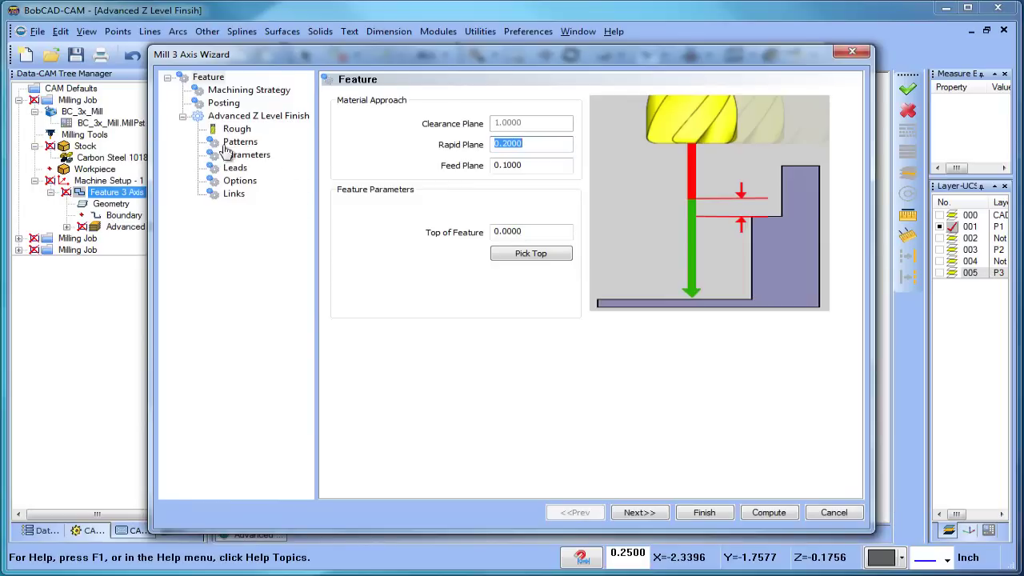
pyautogui.click(246, 154)
pyautogui.press('Tab')
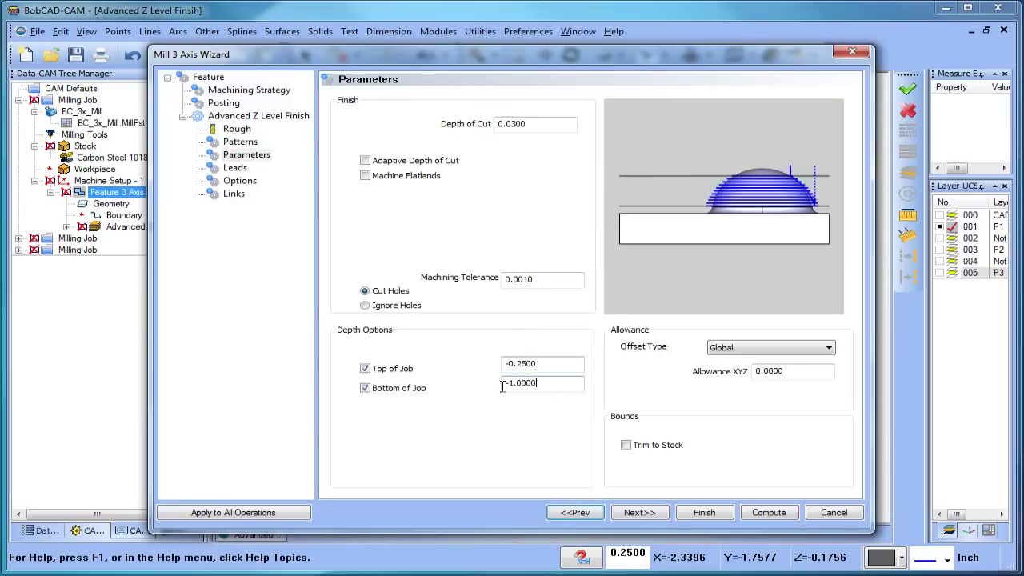
pyautogui.write('-.675')
pyautogui.click(769, 512)
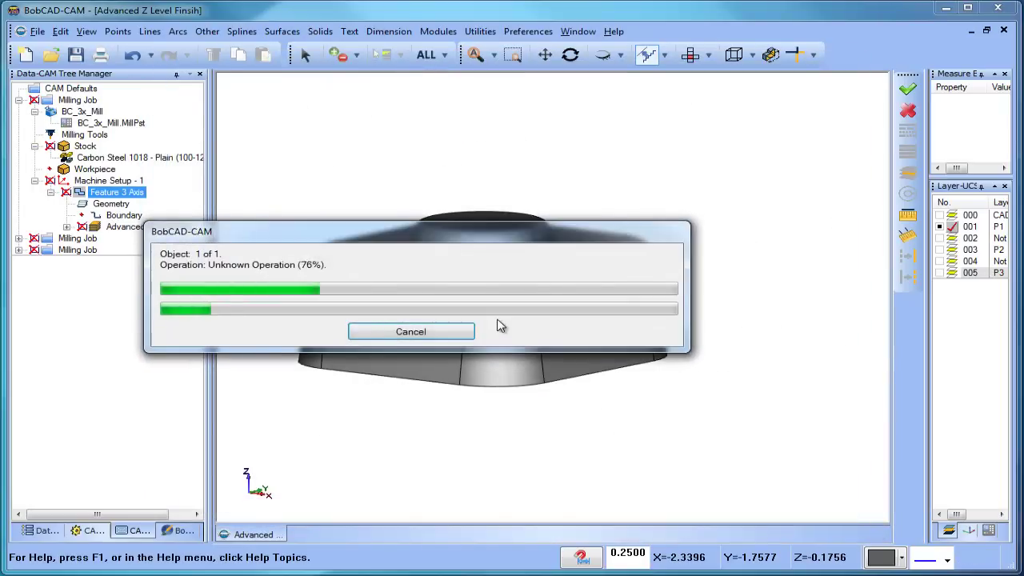
# Step: Toggle Post Yes/No on Advanced Z Level Finish to clear its red X, then inspect the toolpath
pyautogui.click(132, 226)
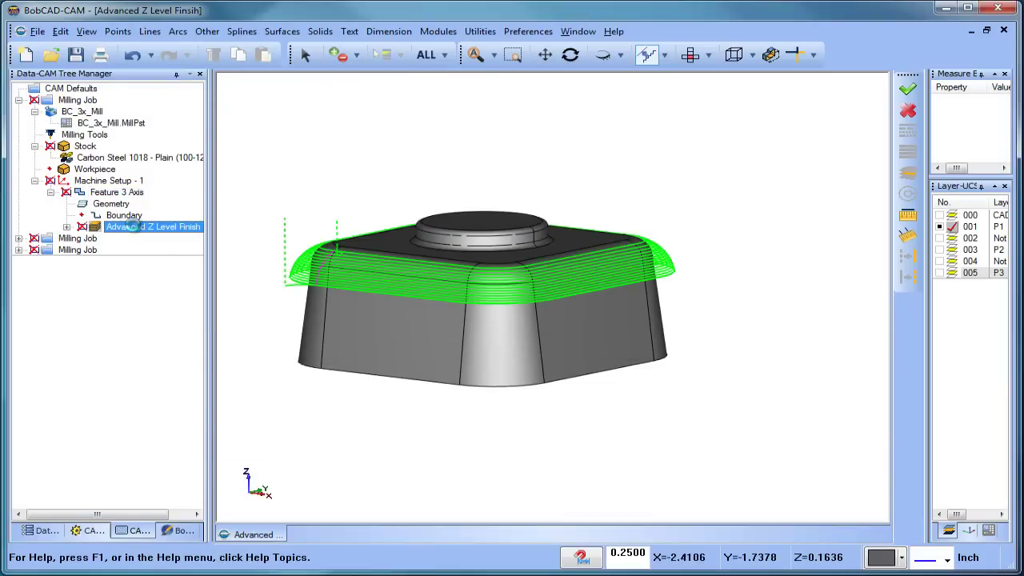
pyautogui.rightClick(132, 226)
pyautogui.click(267, 323)
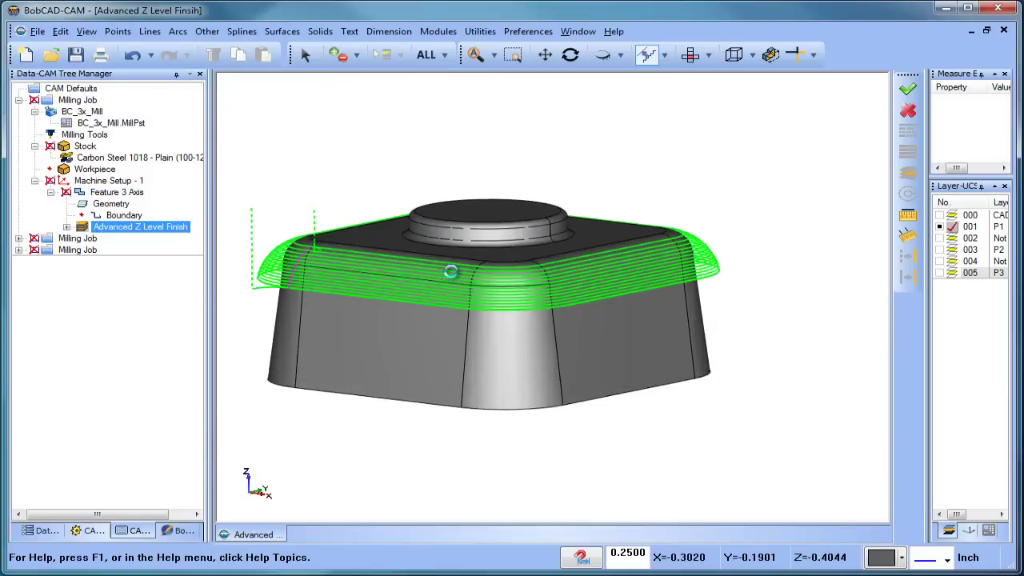
pyautogui.moveTo(450, 272); pyautogui.dragTo(483, 318, button='middle')
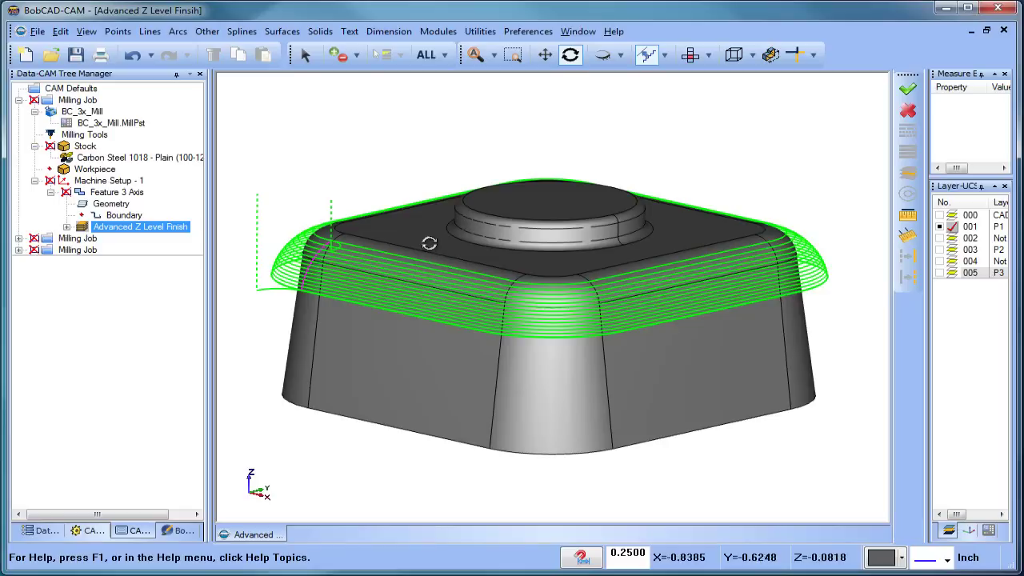
pyautogui.click(128, 203)
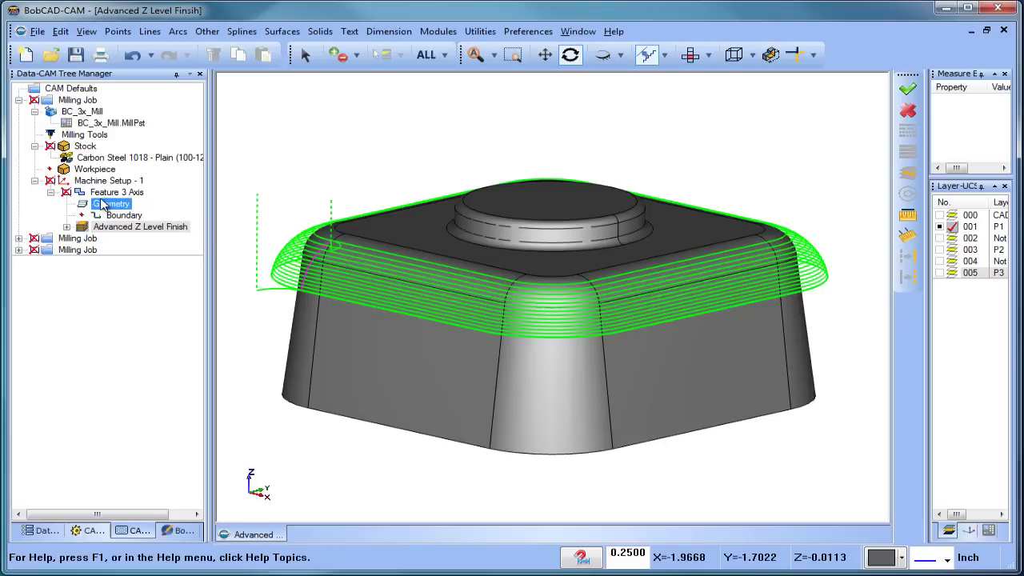
# Step: Enable Adaptive Depth of Cut with Depth of Cut 0.0300 in Feature 3 Axis and recompute
pyautogui.rightClick(128, 204)
pyautogui.rightClick(104, 192)
pyautogui.click(152, 192)
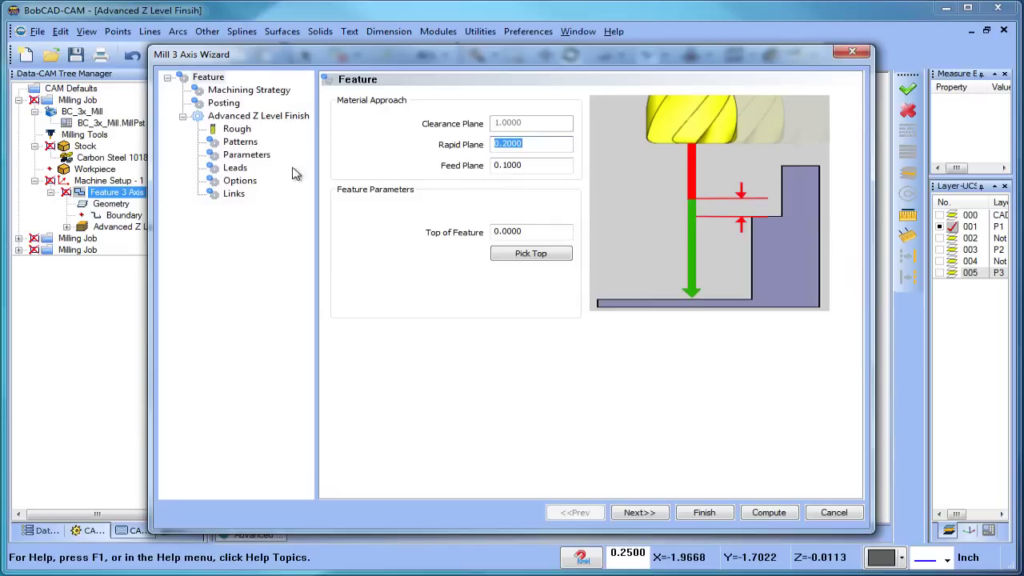
pyautogui.click(240, 143)
pyautogui.click(244, 157)
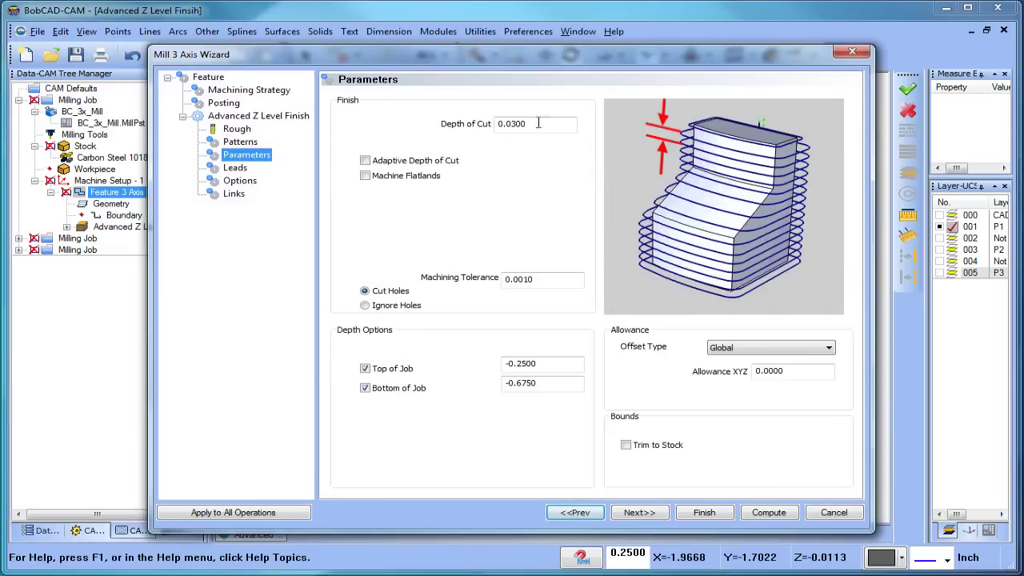
pyautogui.click(545, 124)
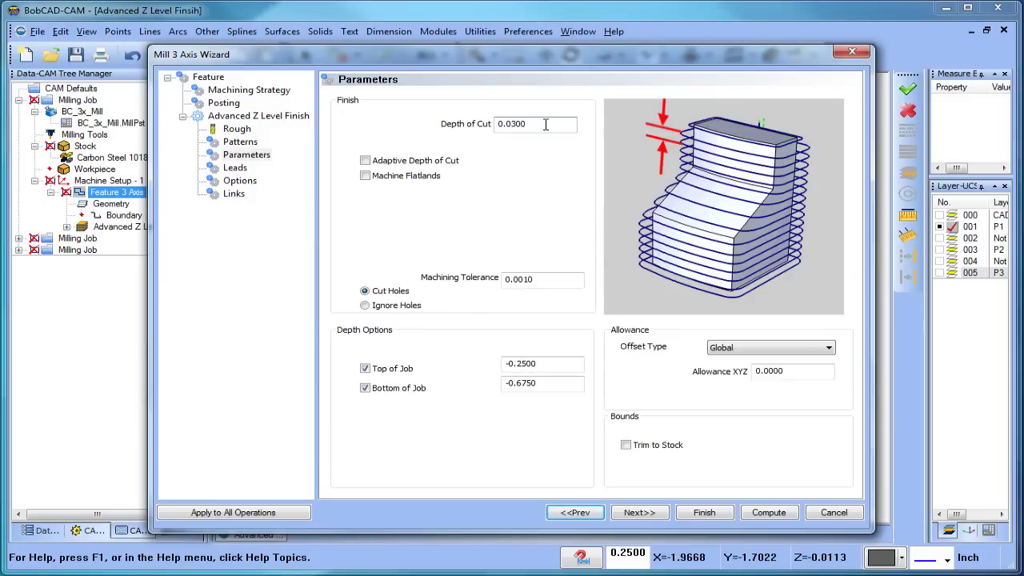
pyautogui.click(366, 161)
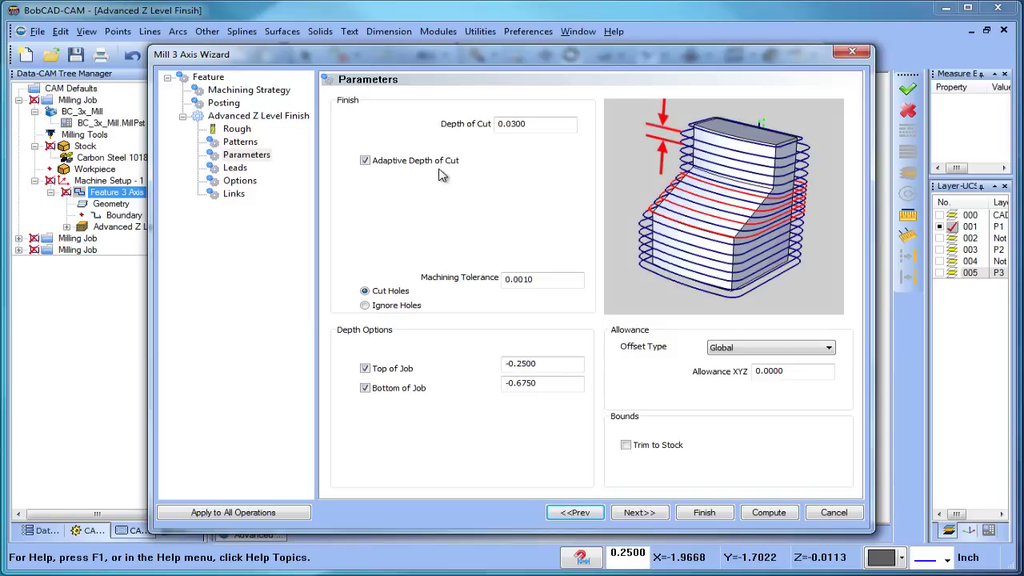
pyautogui.click(769, 512)
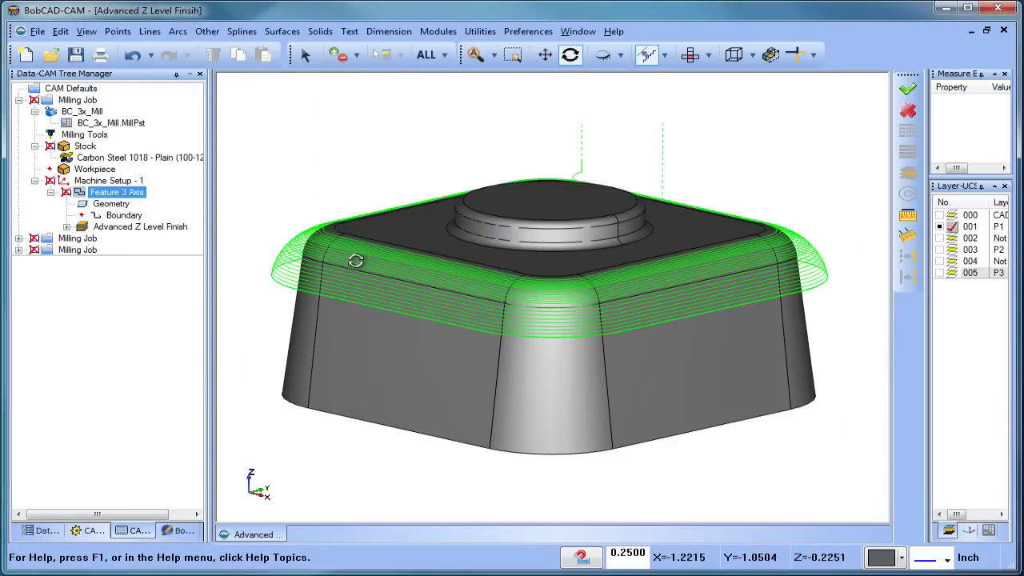
pyautogui.scroll(3, 354, 263)
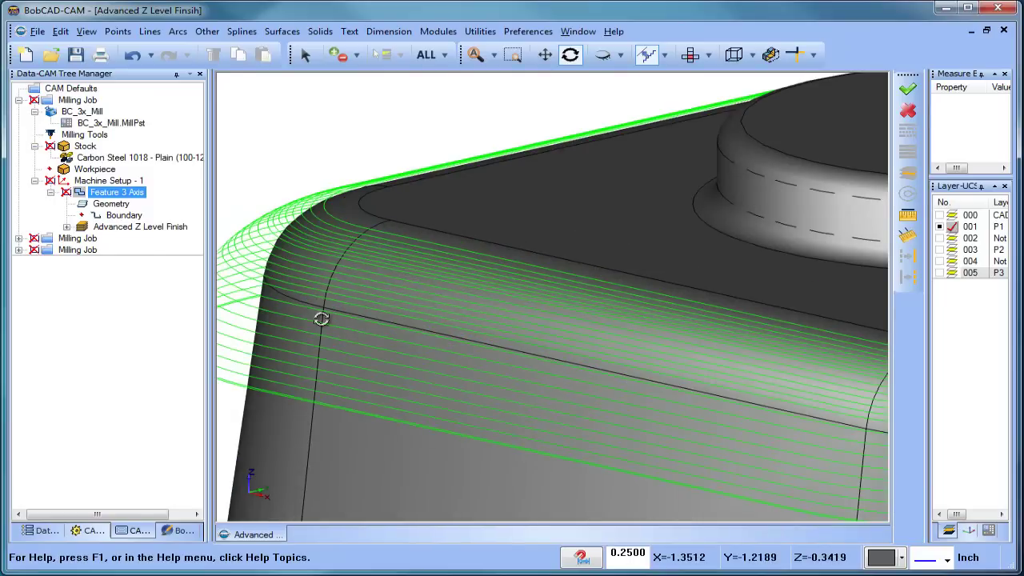
pyautogui.scroll(-1, 342, 323)
pyautogui.scroll(-1, 343, 323)
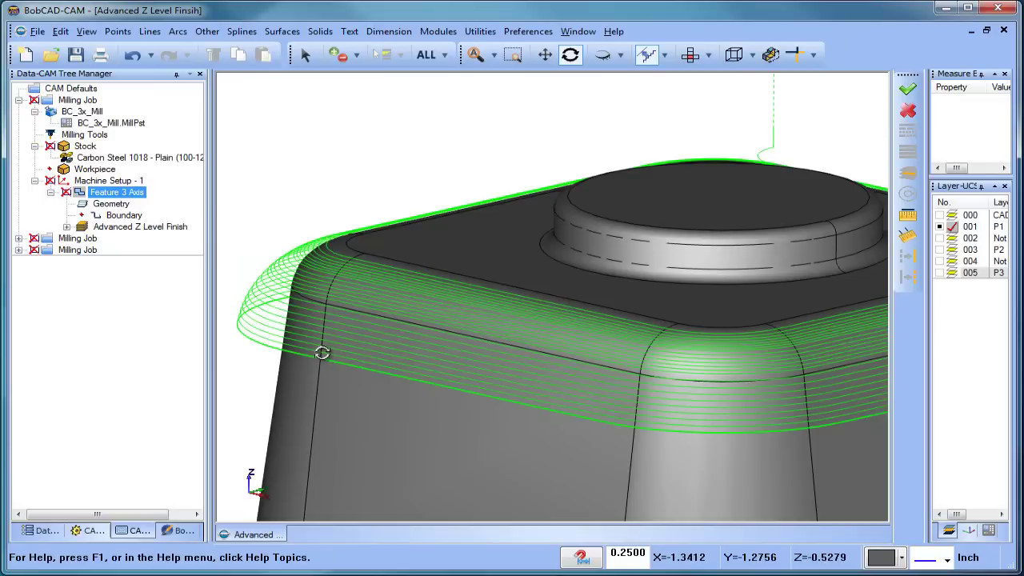
pyautogui.scroll(-5, 290, 339)
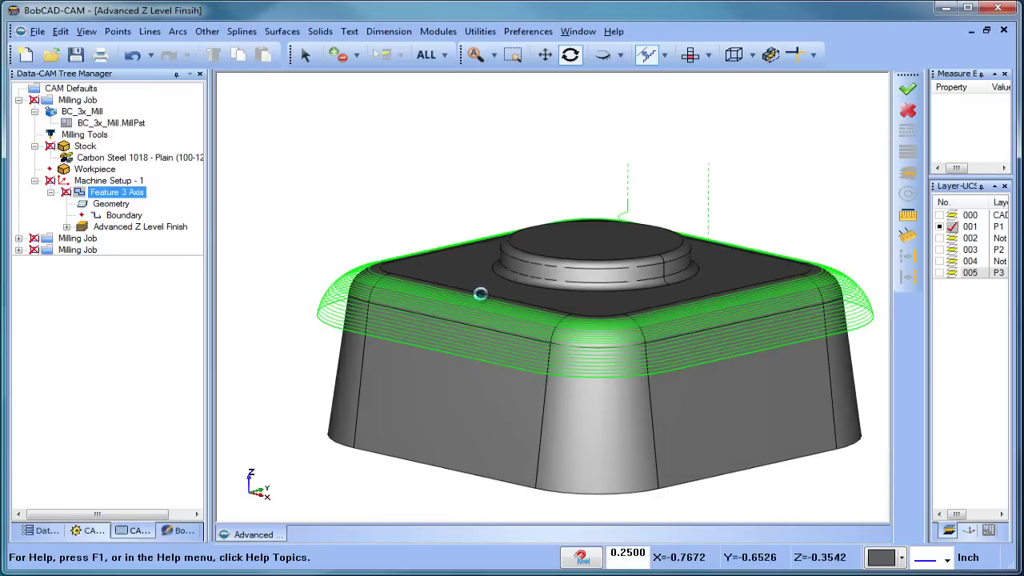
pyautogui.moveTo(539, 348)
pyautogui.mouseDown()
pyautogui.moveTo(661, 425)
pyautogui.moveTo(551, 393)
pyautogui.moveTo(501, 407)
pyautogui.moveTo(566, 336)
pyautogui.moveTo(540, 353)
pyautogui.moveTo(552, 344)
pyautogui.moveTo(537, 405)
pyautogui.moveTo(543, 329)
pyautogui.mouseUp()
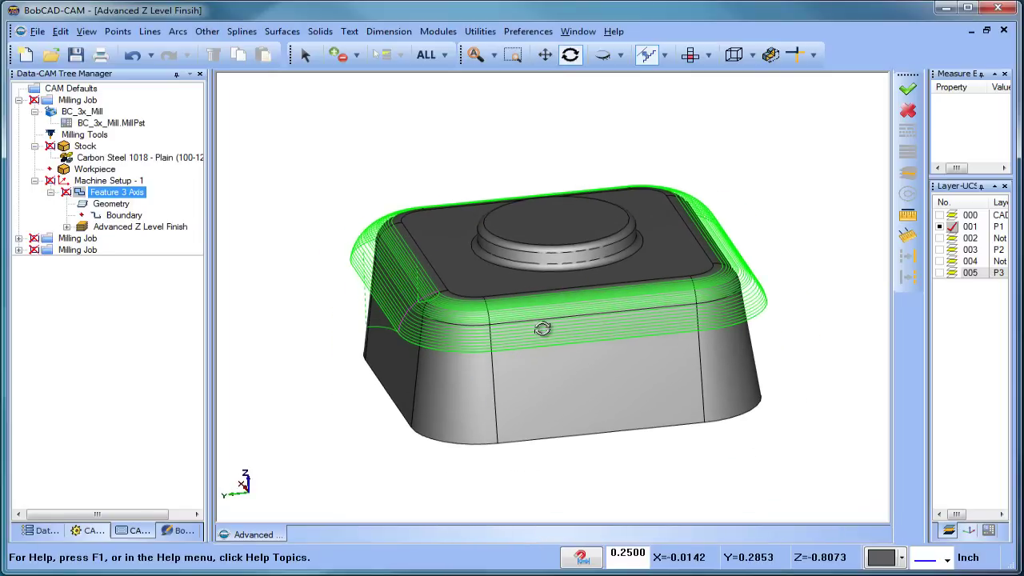
pyautogui.rightClick(133, 190)
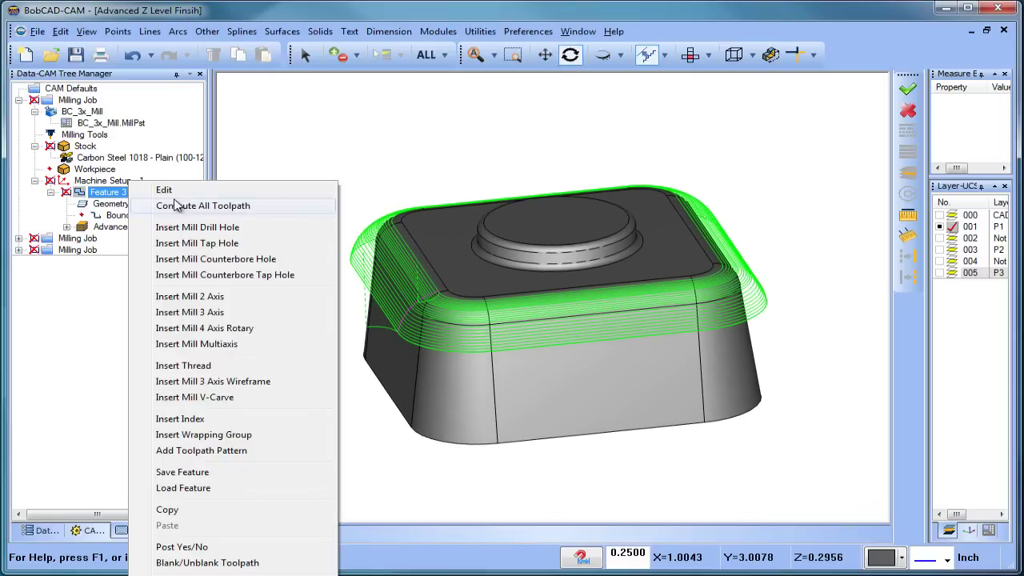
pyautogui.click(168, 191)
pyautogui.click(238, 143)
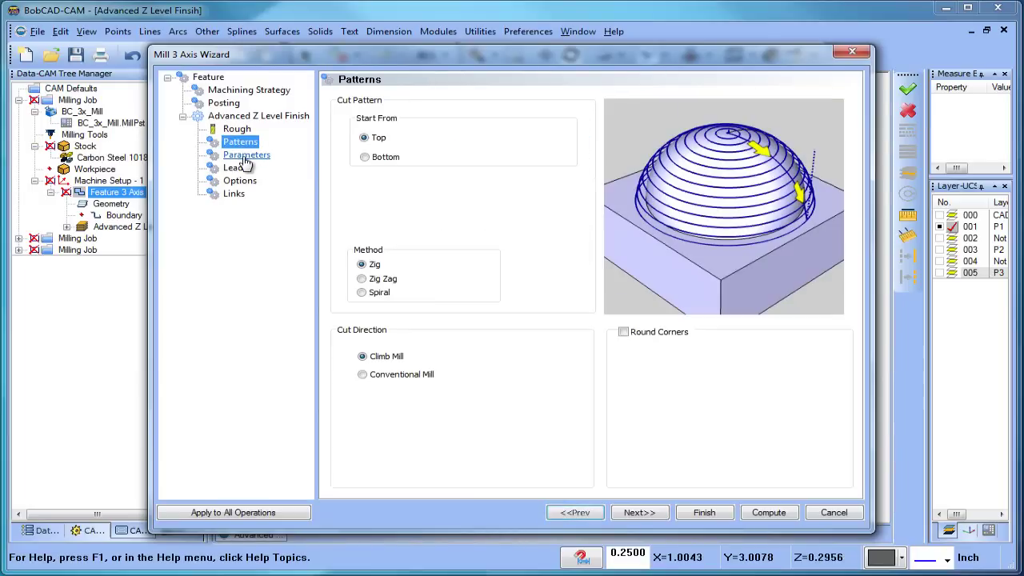
pyautogui.click(245, 157)
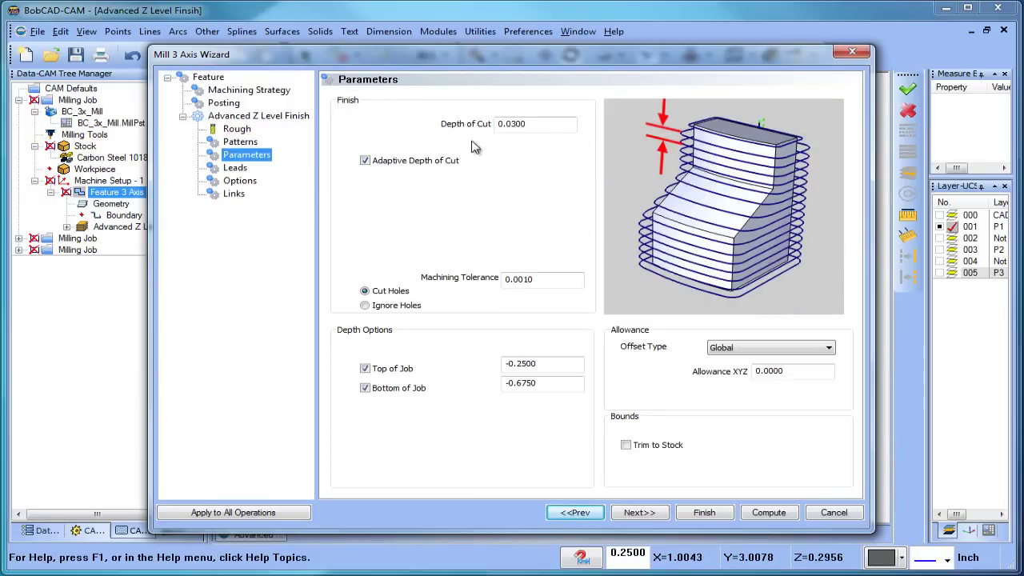
pyautogui.click(239, 143)
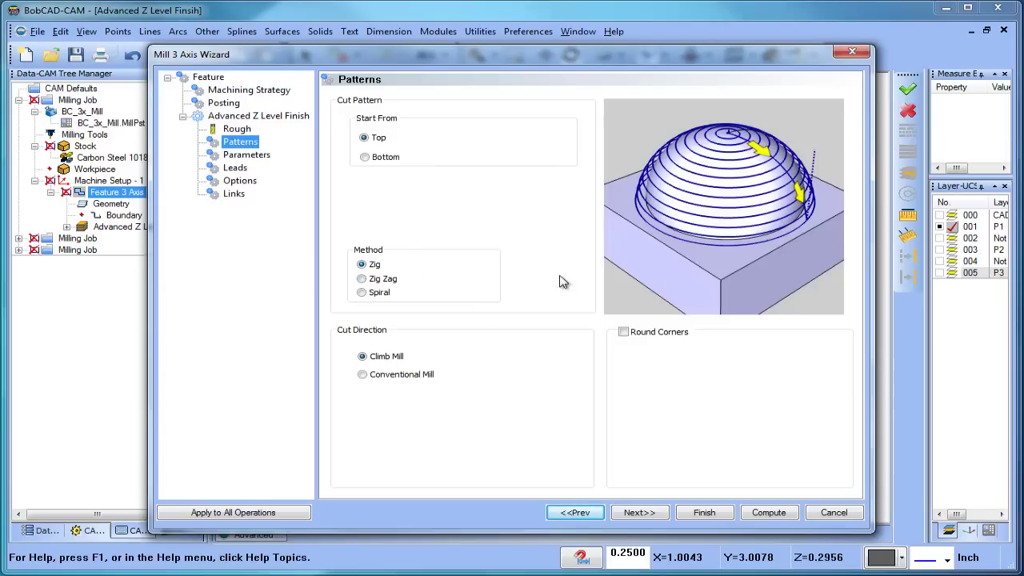
# Step: Accept the wizard settings and launch the Simulation module
pyautogui.click(704, 513)
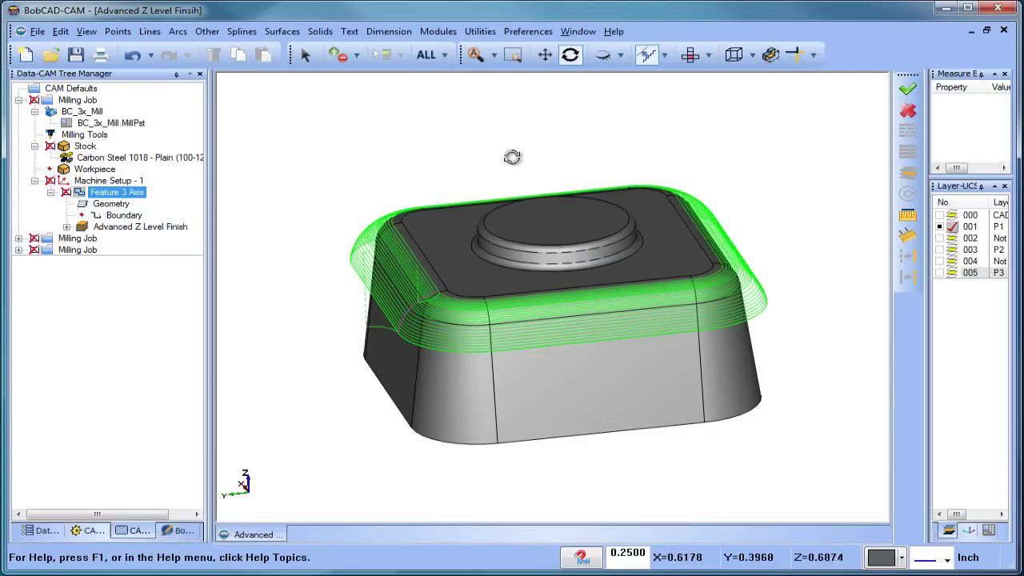
pyautogui.click(439, 31)
pyautogui.click(474, 111)
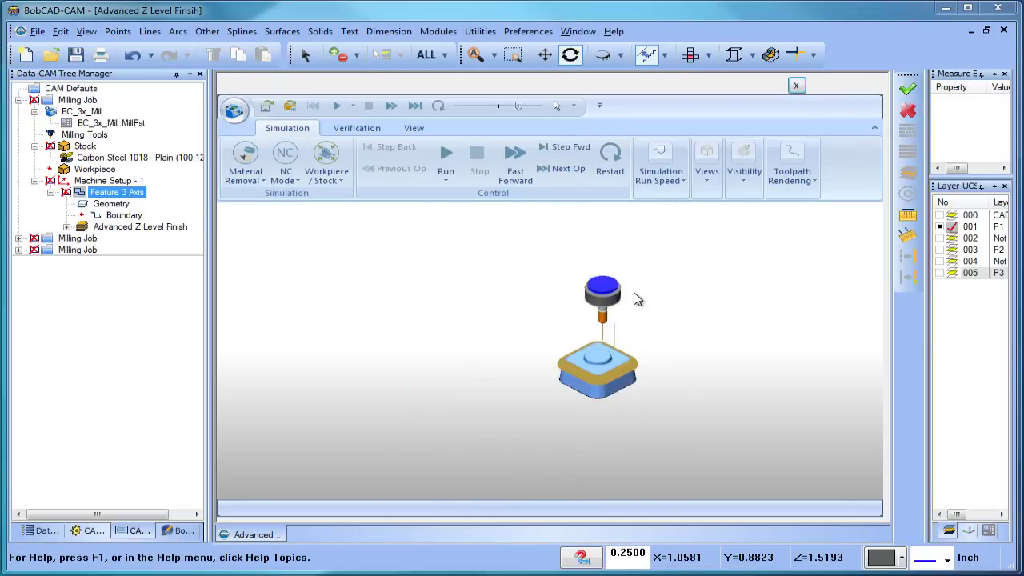
# Step: Display the toolpath as a Trace in the simulation and rotate and zoom toward the part
pyautogui.click(750, 190)
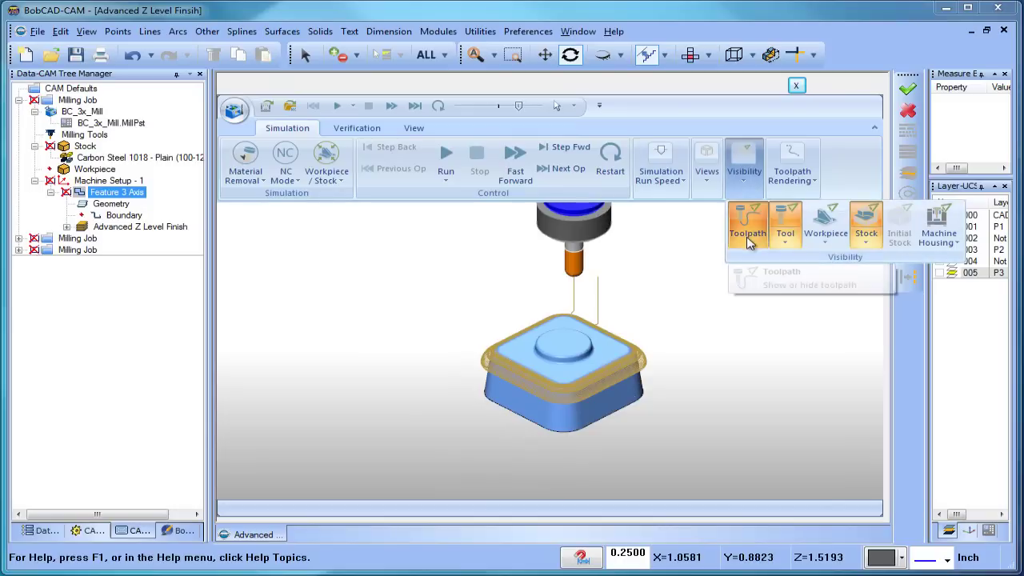
pyautogui.click(797, 172)
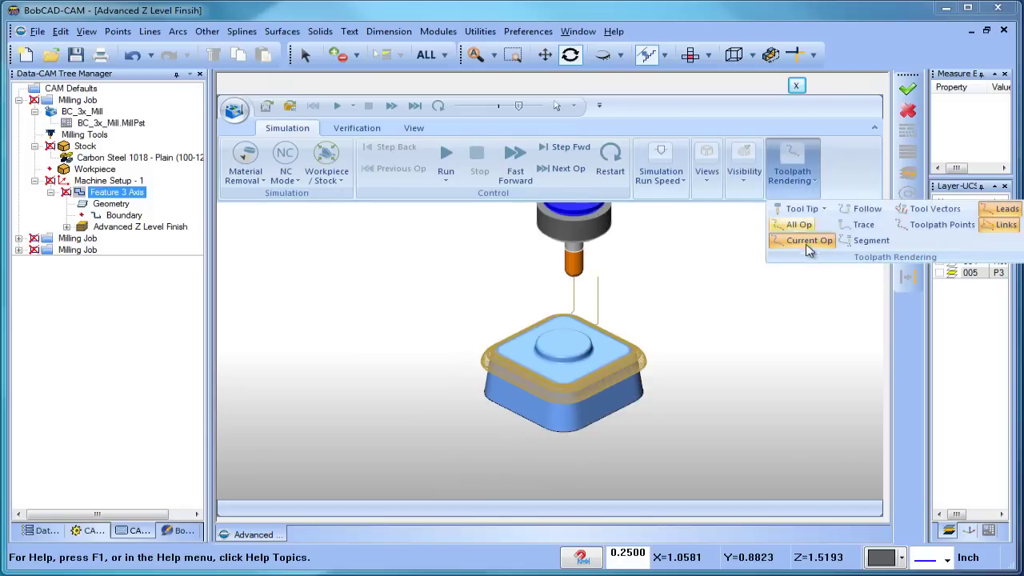
pyautogui.click(863, 230)
pyautogui.moveTo(604, 408); pyautogui.dragTo(672, 412, button='middle')
pyautogui.scroll(-3, 601, 356)
pyautogui.scroll(3, 600, 356)
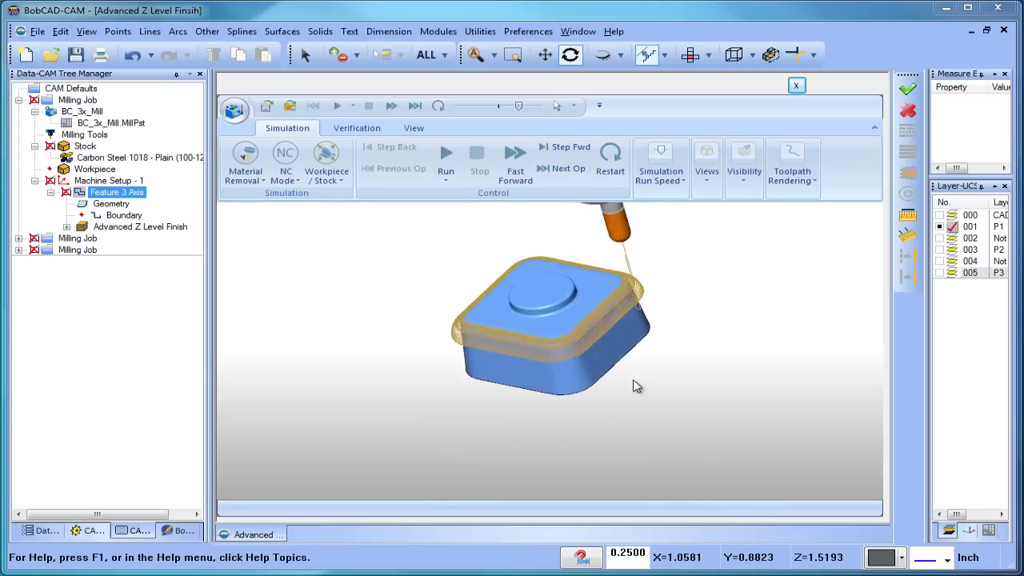
pyautogui.moveTo(600, 356); pyautogui.dragTo(608, 264, button='middle')
pyautogui.scroll(5, 640, 300)
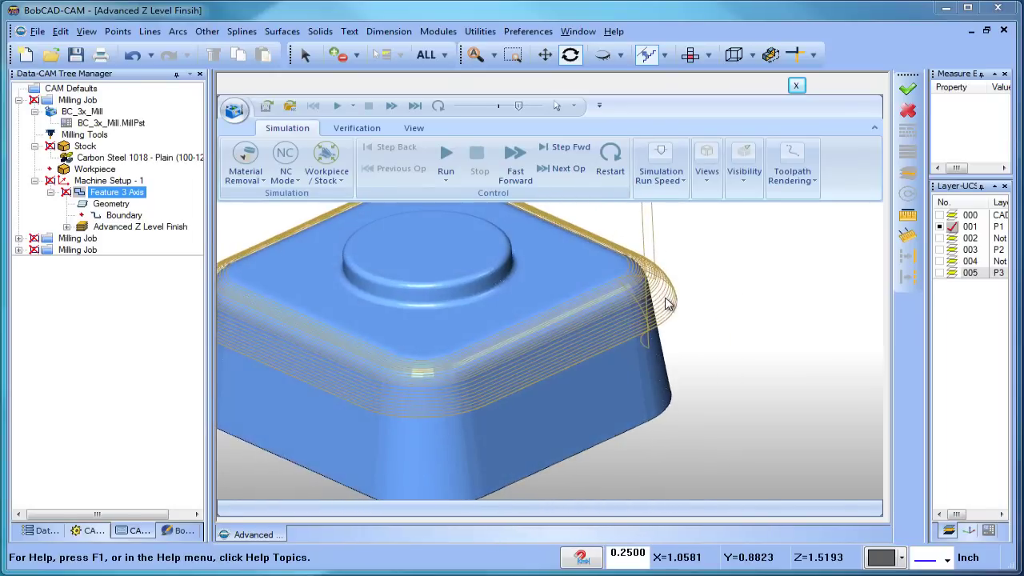
# Step: Run the simulation, rerun it at a lower Simulation Run Speed, then close the window
pyautogui.click(446, 156)
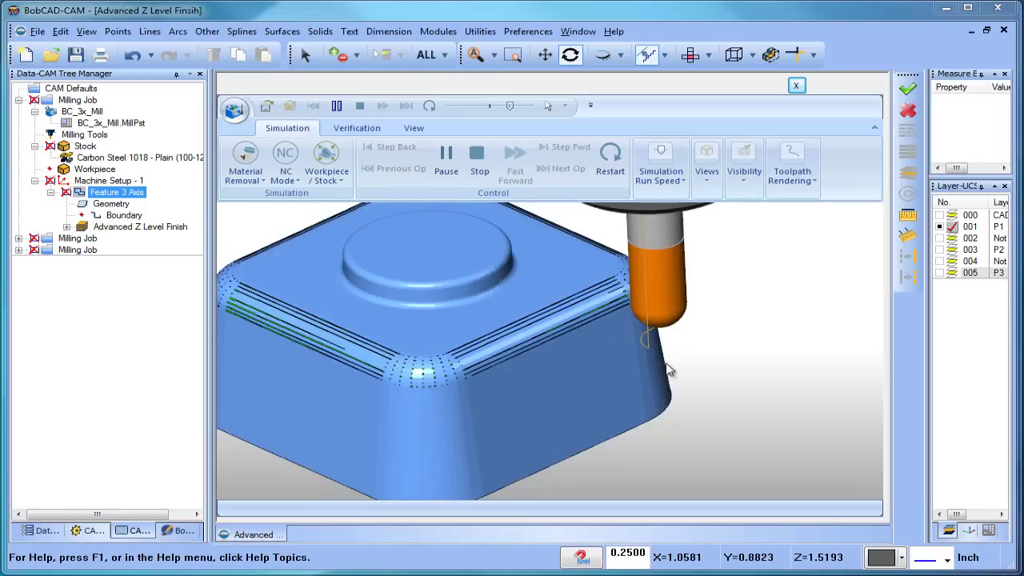
pyautogui.scroll(-3, 647, 348)
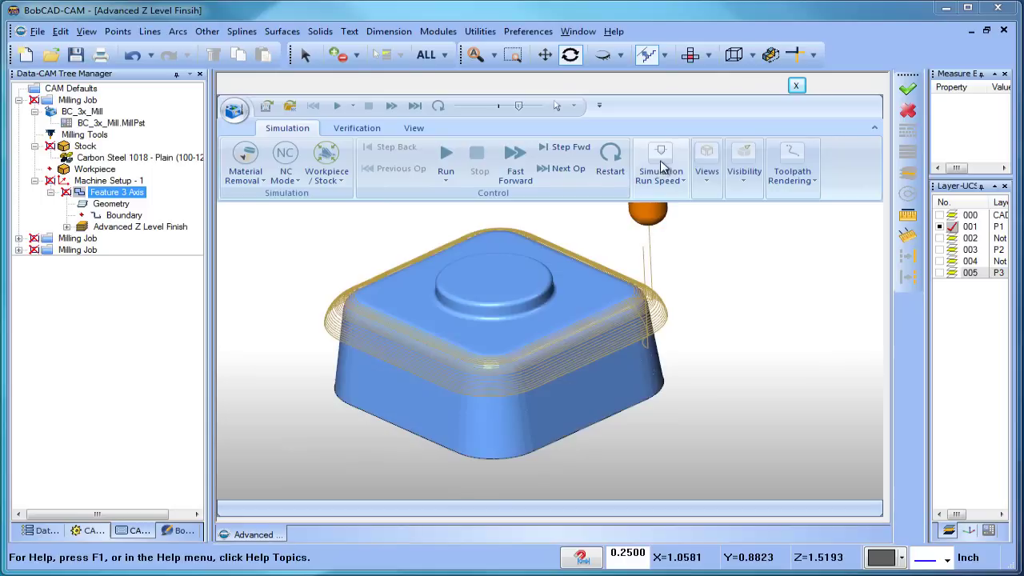
pyautogui.click(661, 157)
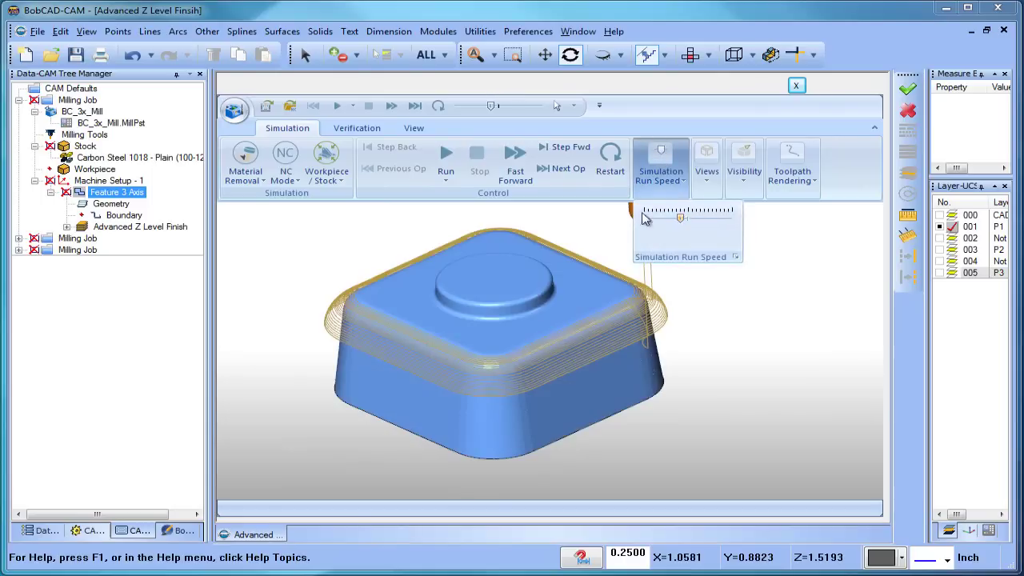
pyautogui.click(448, 154)
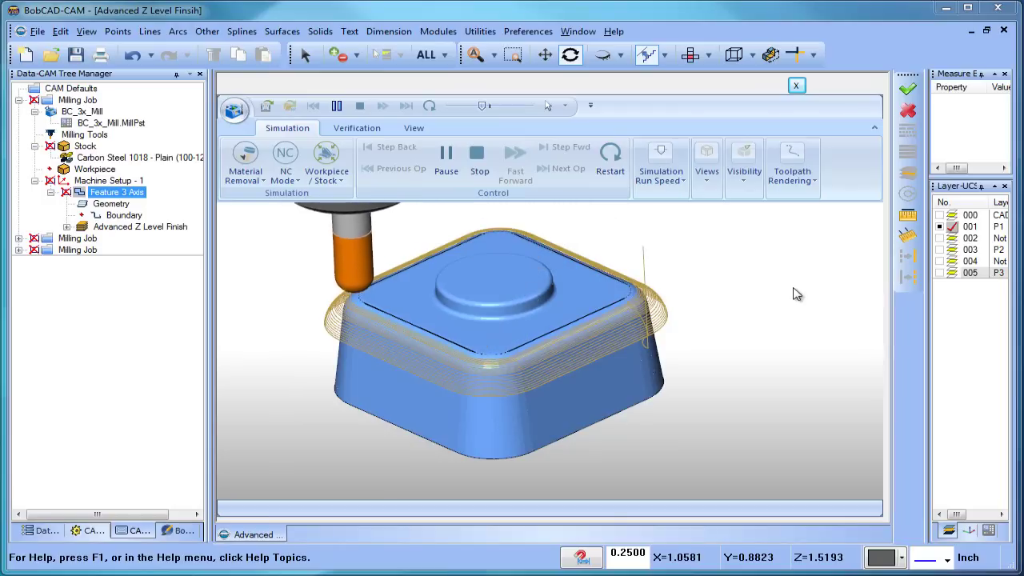
pyautogui.click(797, 85)
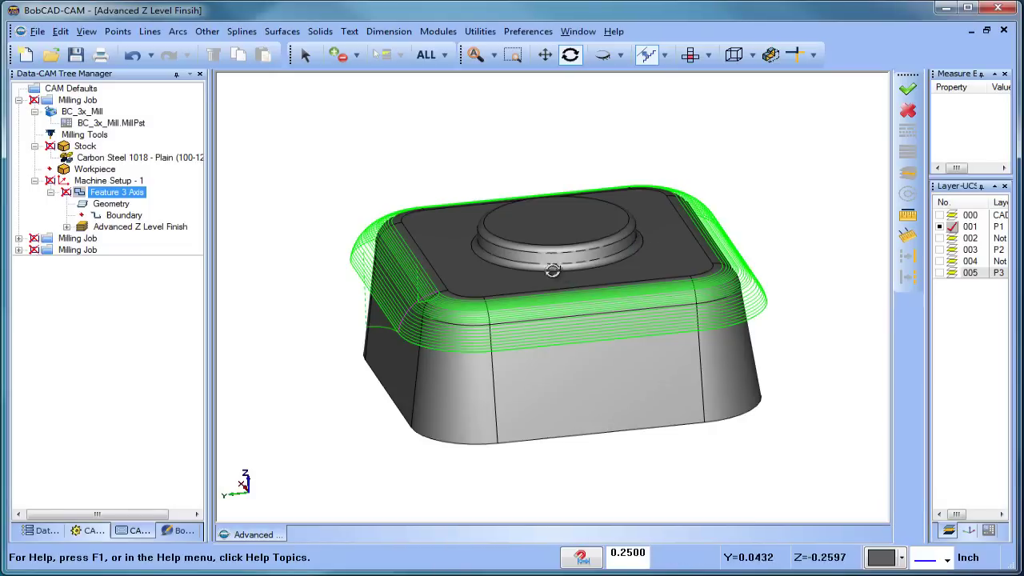
# Step: Blank the rounded part's Advanced Z Level Finish toolpath
pyautogui.moveTo(505, 297); pyautogui.dragTo(518, 314)
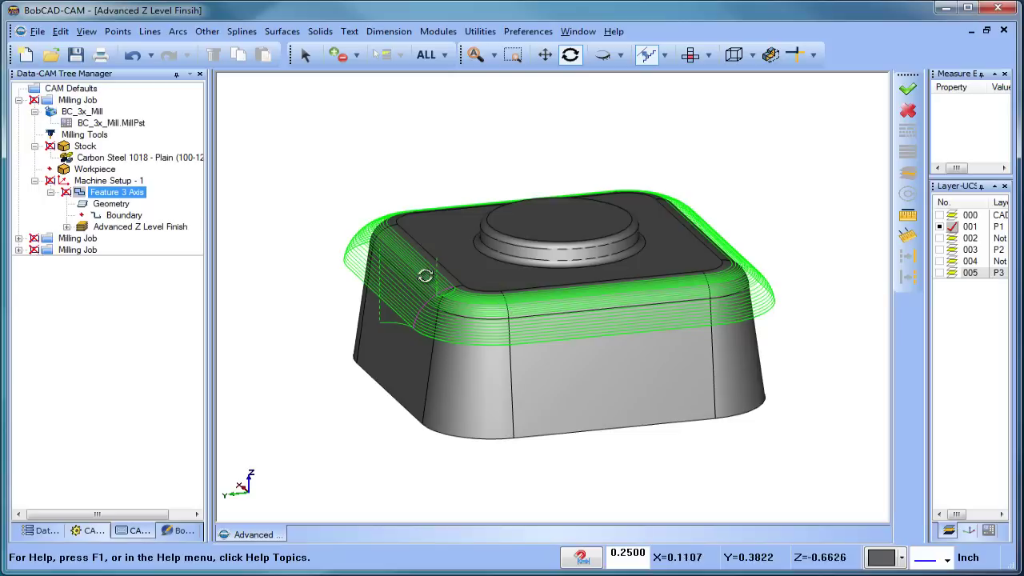
pyautogui.click(136, 227)
pyautogui.click(124, 215)
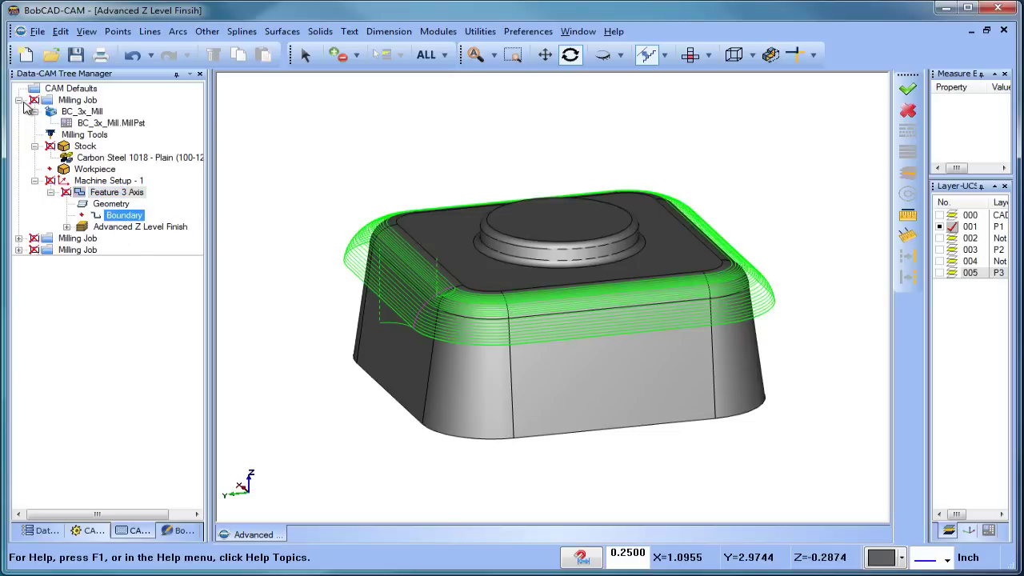
pyautogui.rightClick(120, 227)
pyautogui.click(164, 312)
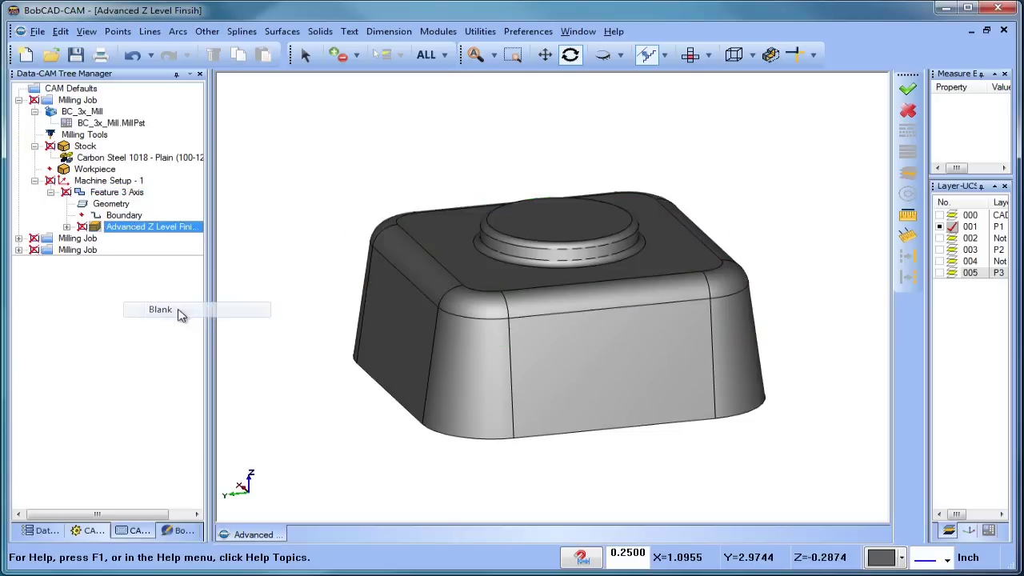
pyautogui.click(108, 181)
# Step: Switch to the second Milling Job, turn layer 003 on and 001 off, and show its finish toolpath
pyautogui.click(18, 101)
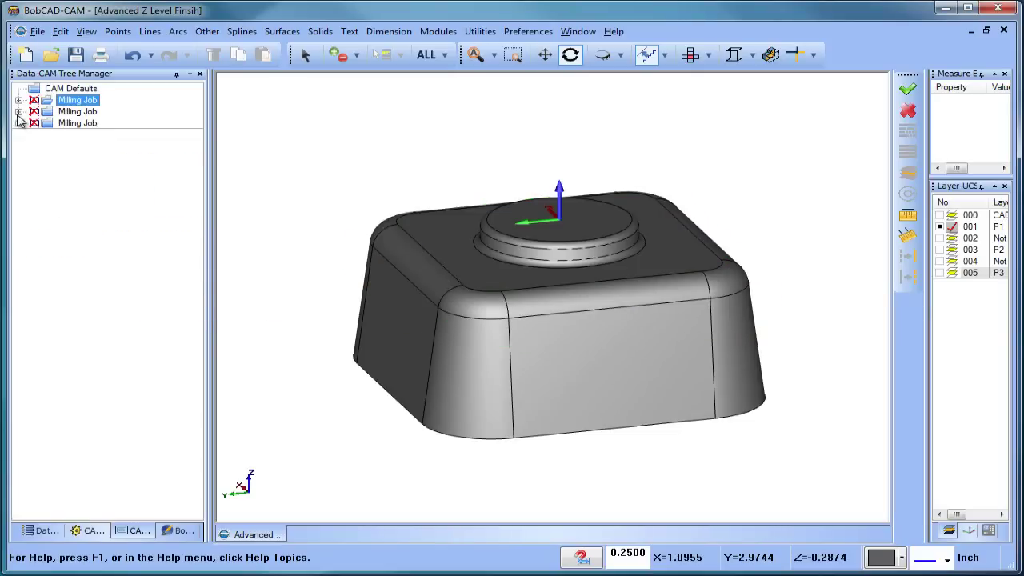
pyautogui.click(19, 111)
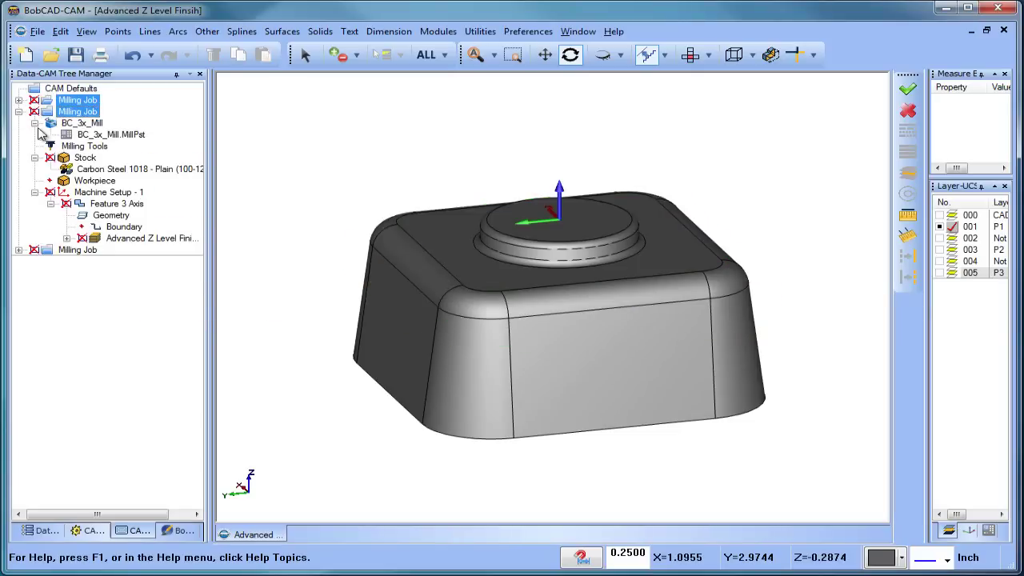
pyautogui.click(941, 250)
pyautogui.click(940, 227)
pyautogui.moveTo(725, 321); pyautogui.dragTo(624, 292)
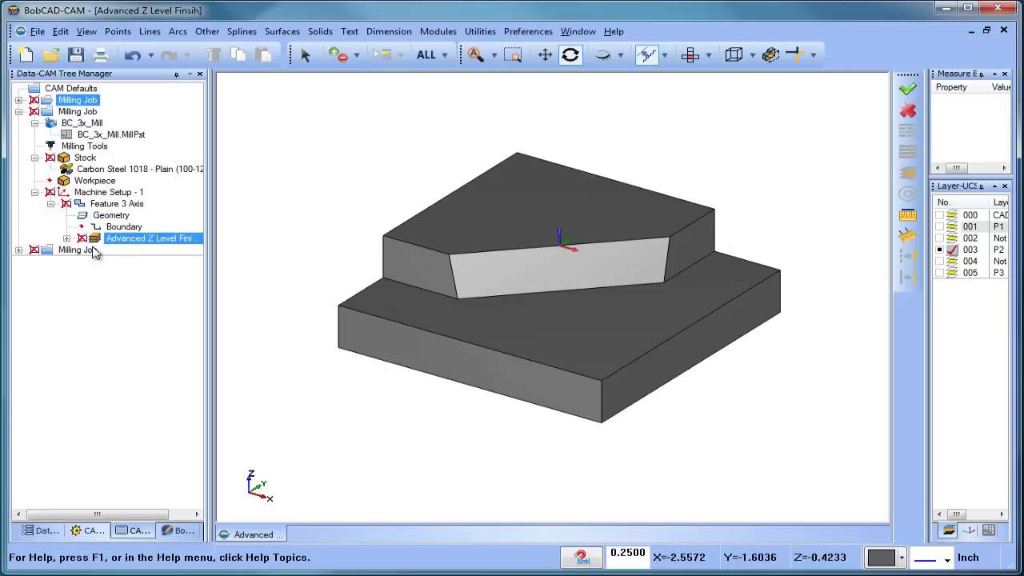
pyautogui.click(67, 238)
pyautogui.click(138, 264)
pyautogui.moveTo(506, 328); pyautogui.dragTo(621, 323)
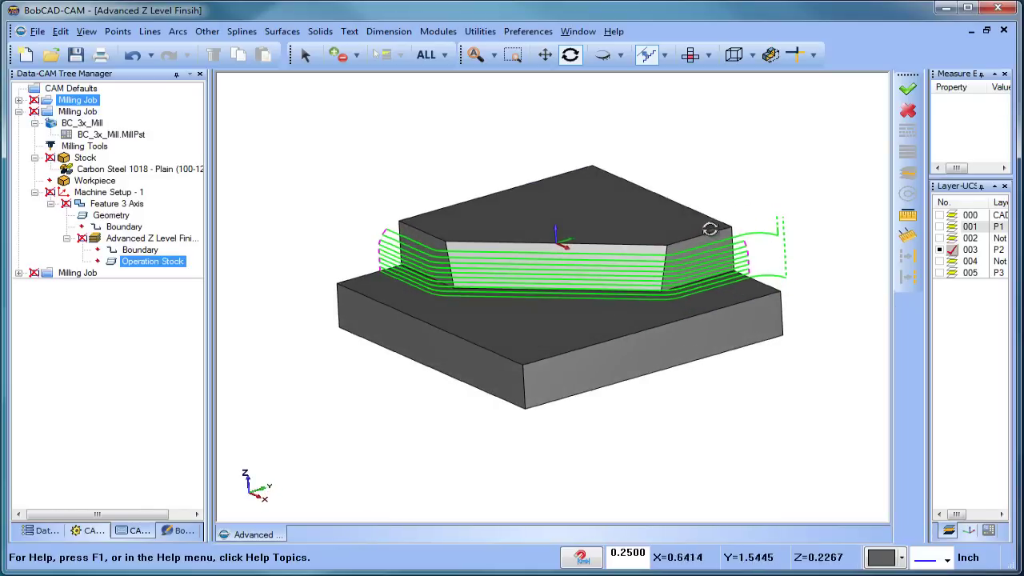
# Step: Set the Feature 3 Axis pattern Method to Zig and recompute the stepped block's toolpath
pyautogui.rightClick(108, 204)
pyautogui.click(145, 191)
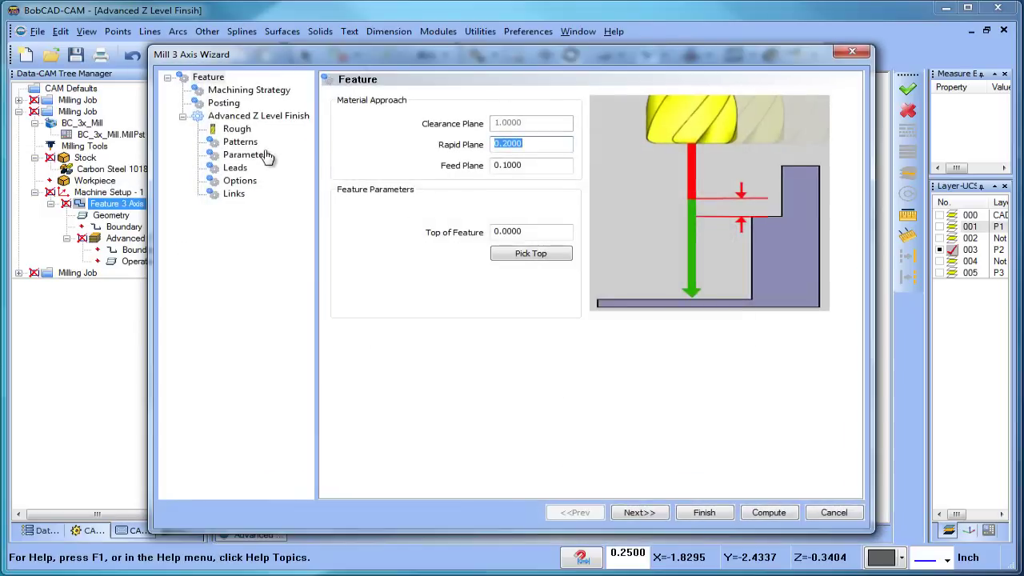
pyautogui.click(240, 142)
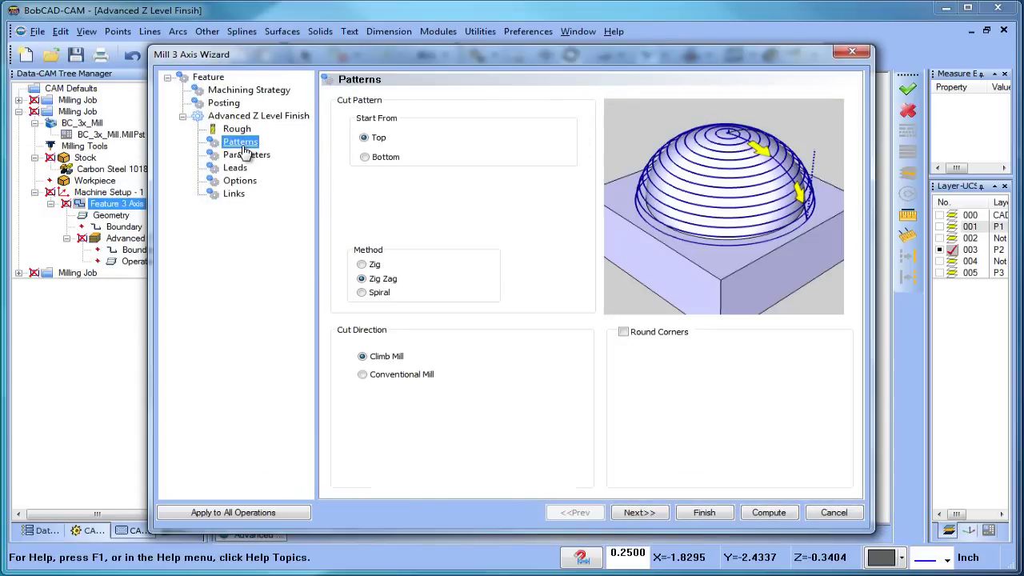
pyautogui.click(369, 272)
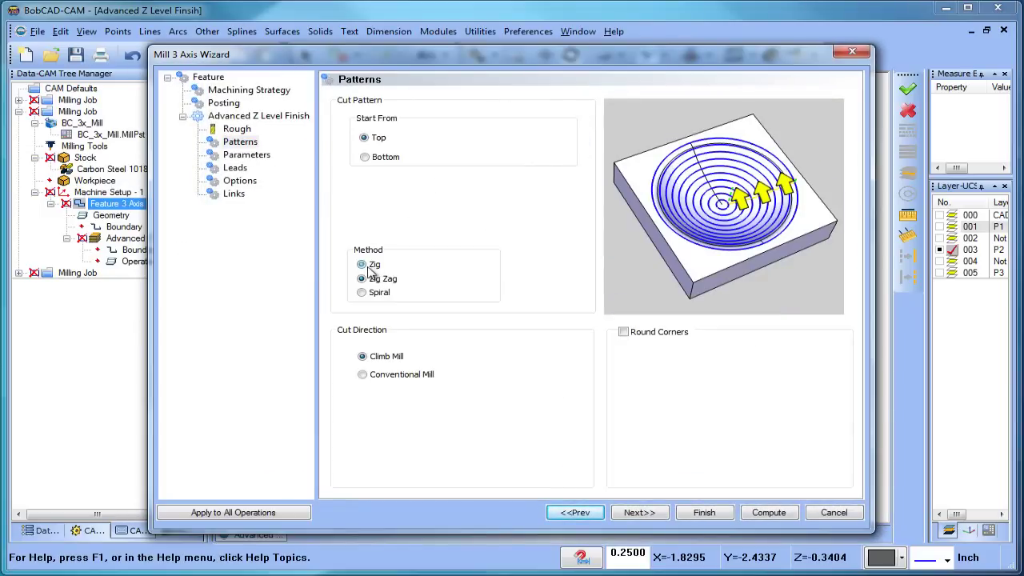
pyautogui.click(766, 513)
pyautogui.click(144, 239)
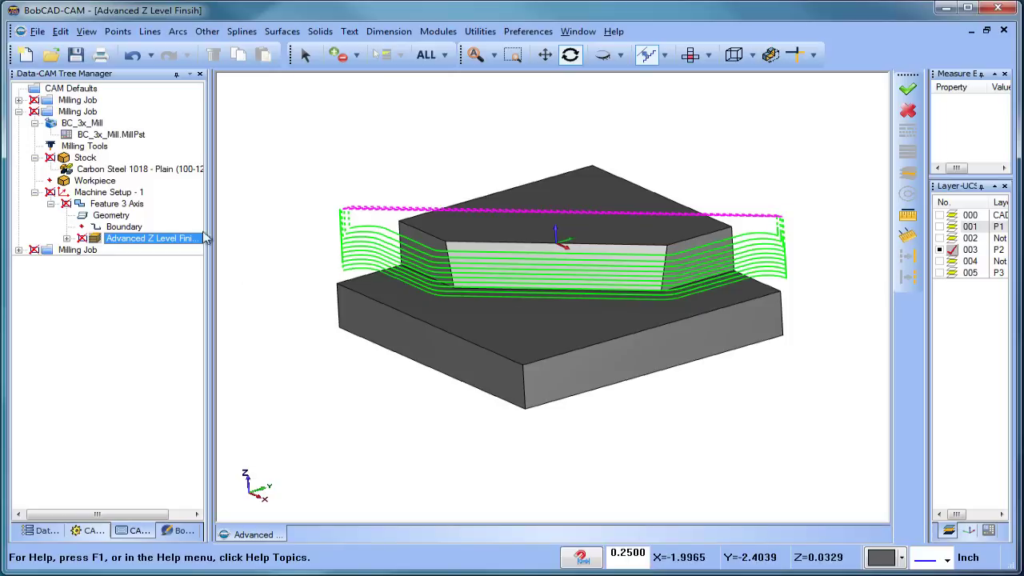
# Step: Set the Feature 3 Axis pattern Method to Zig Zag and recompute the toolpath
pyautogui.click(120, 204)
pyautogui.rightClick(142, 205)
pyautogui.click(160, 190)
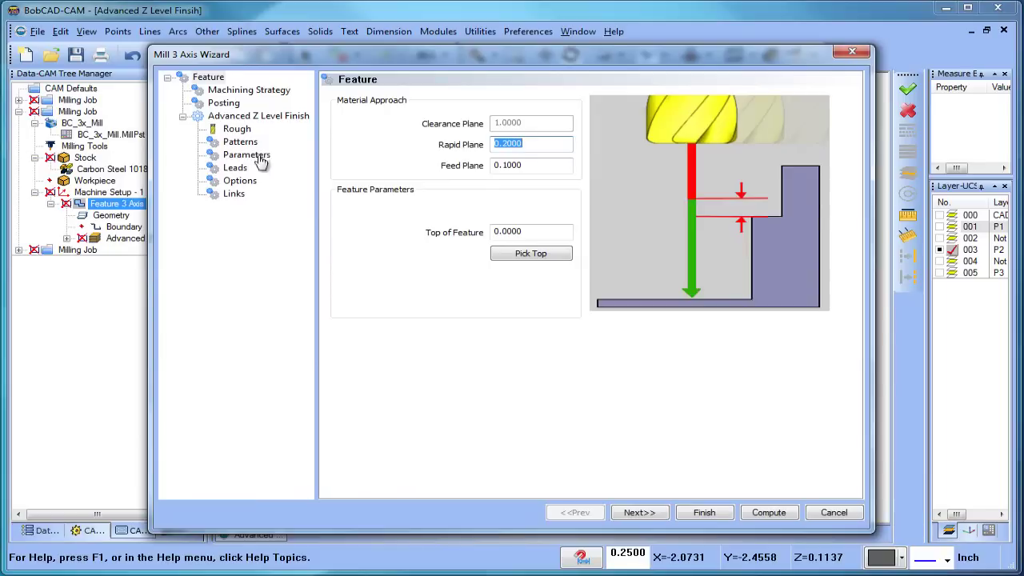
pyautogui.click(240, 142)
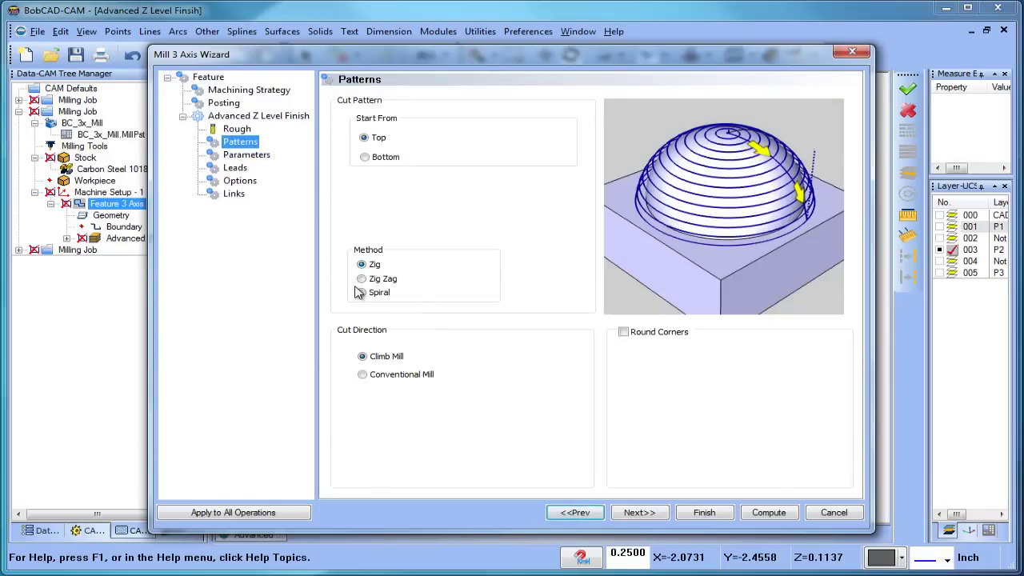
pyautogui.click(362, 278)
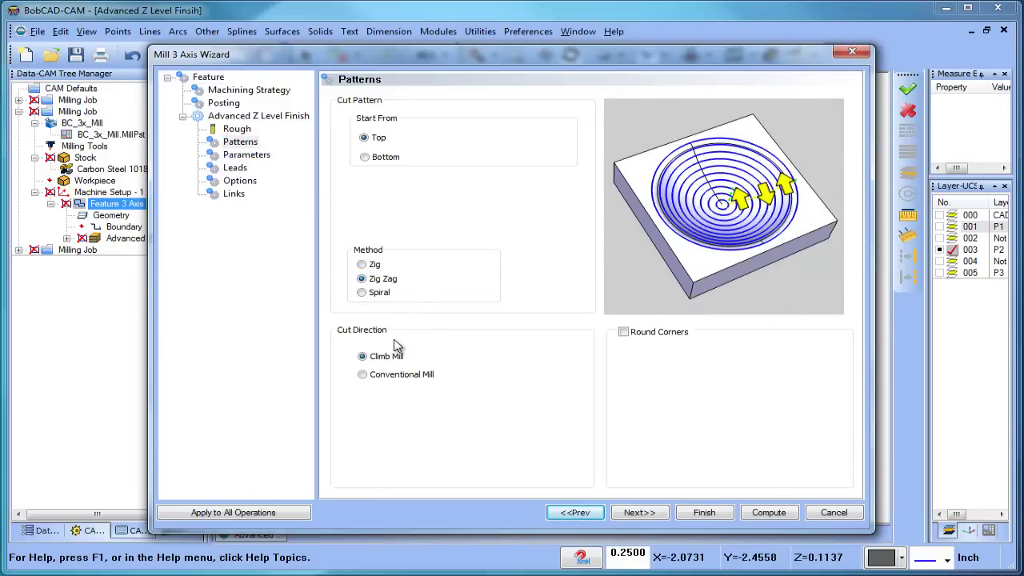
pyautogui.click(762, 513)
pyautogui.click(133, 240)
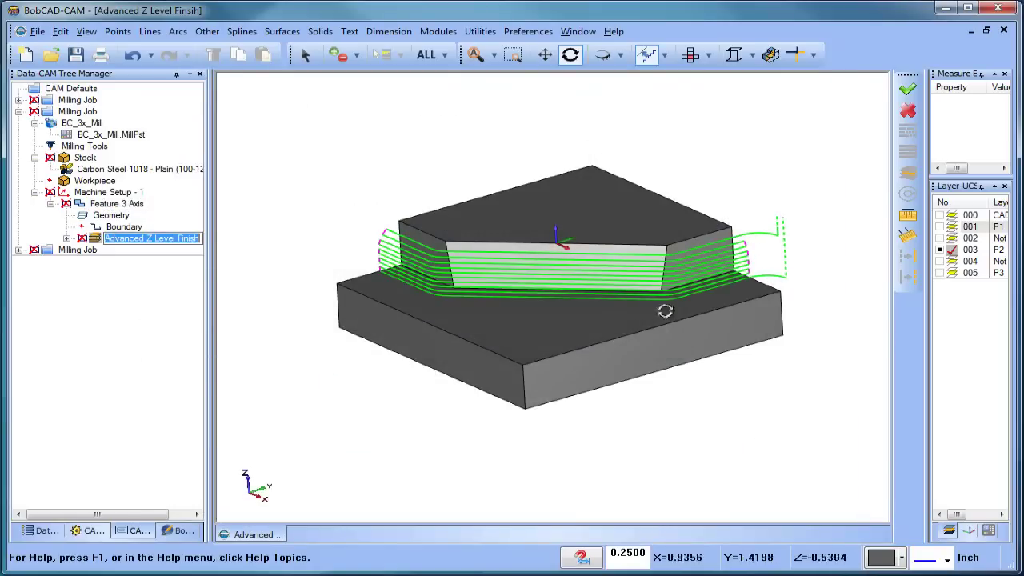
# Step: Expand the Advanced Z Level Finish operation and launch Modules > Simulation
pyautogui.click(67, 238)
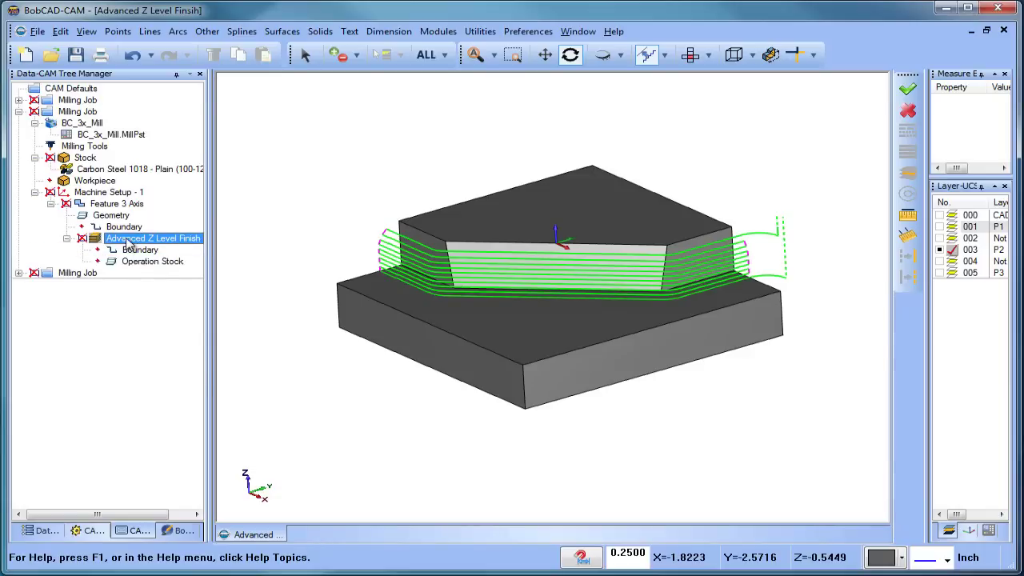
pyautogui.rightClick(132, 238)
pyautogui.click(192, 322)
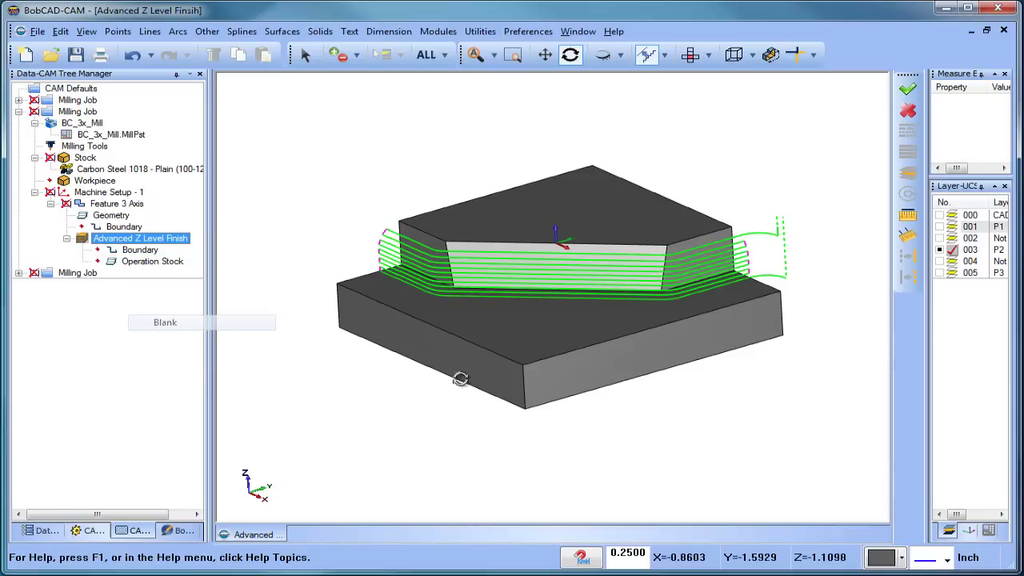
pyautogui.click(438, 31)
pyautogui.click(480, 128)
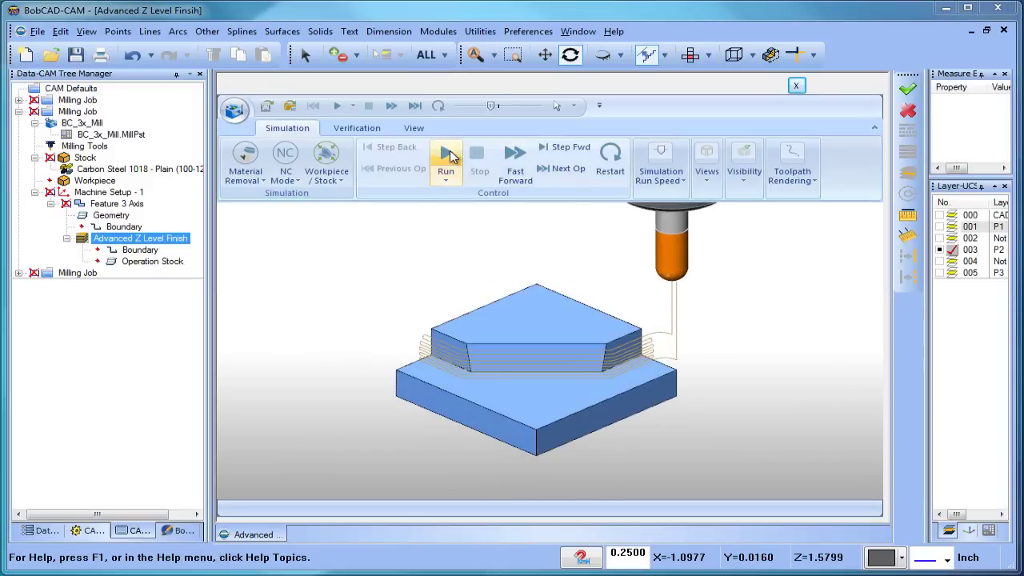
# Step: Run the zig-zag finishing simulation on the tapered wall to completion, then close the simulation window
pyautogui.click(446, 156)
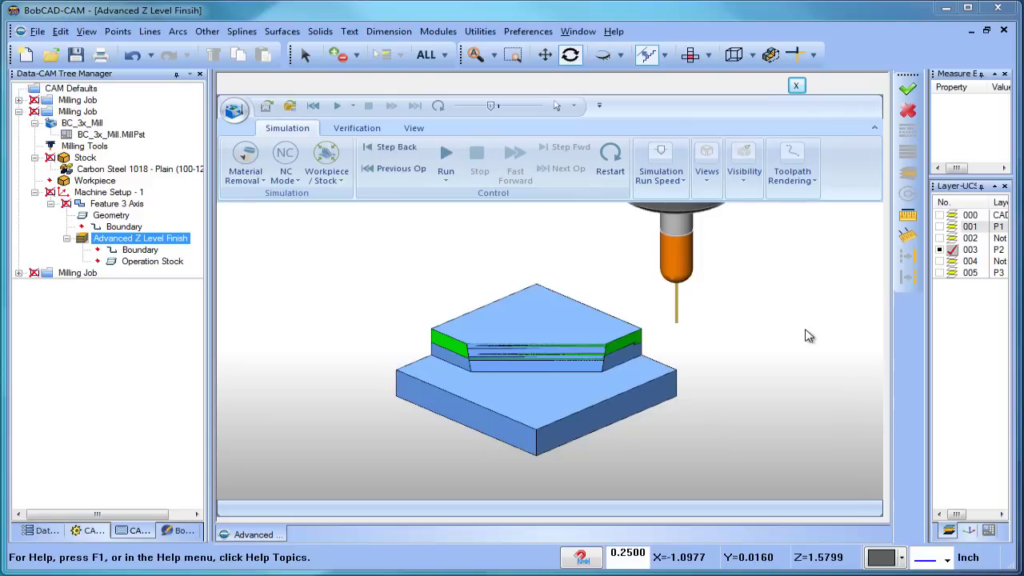
pyautogui.click(804, 89)
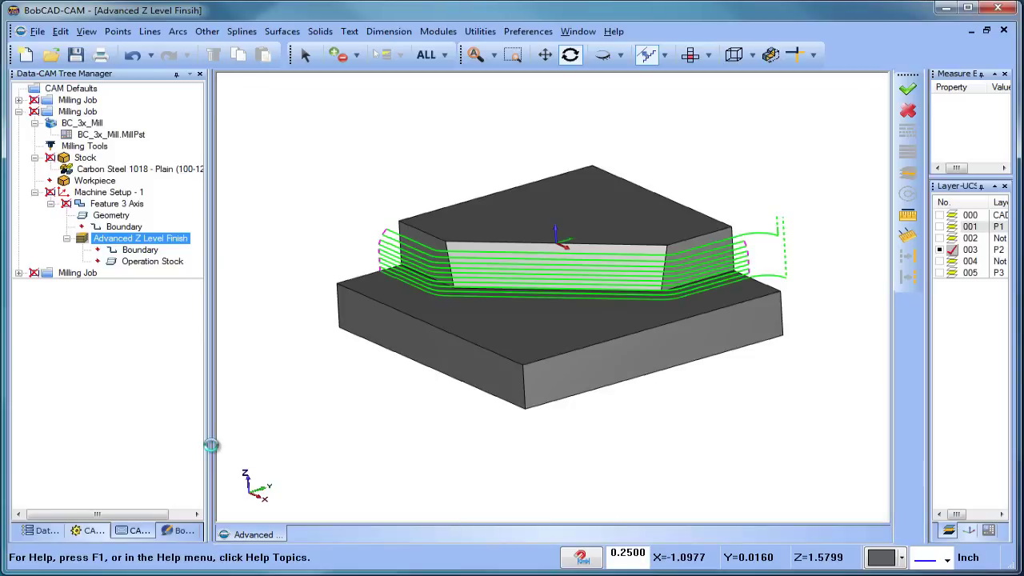
# Step: Hide the stepped block's Advanced Z Level Finish toolpath
pyautogui.click(140, 250)
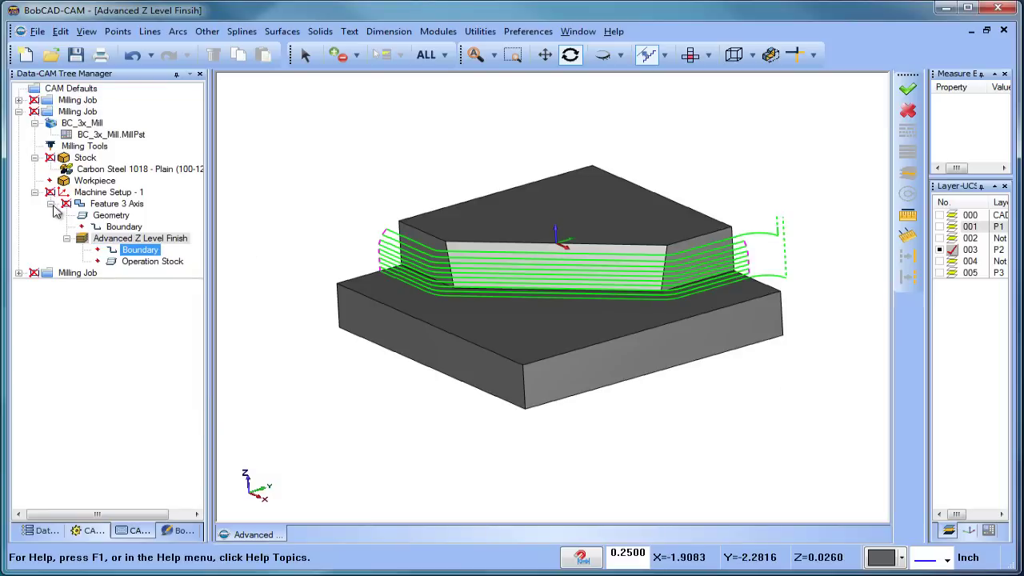
pyautogui.click(83, 193)
pyautogui.click(139, 238)
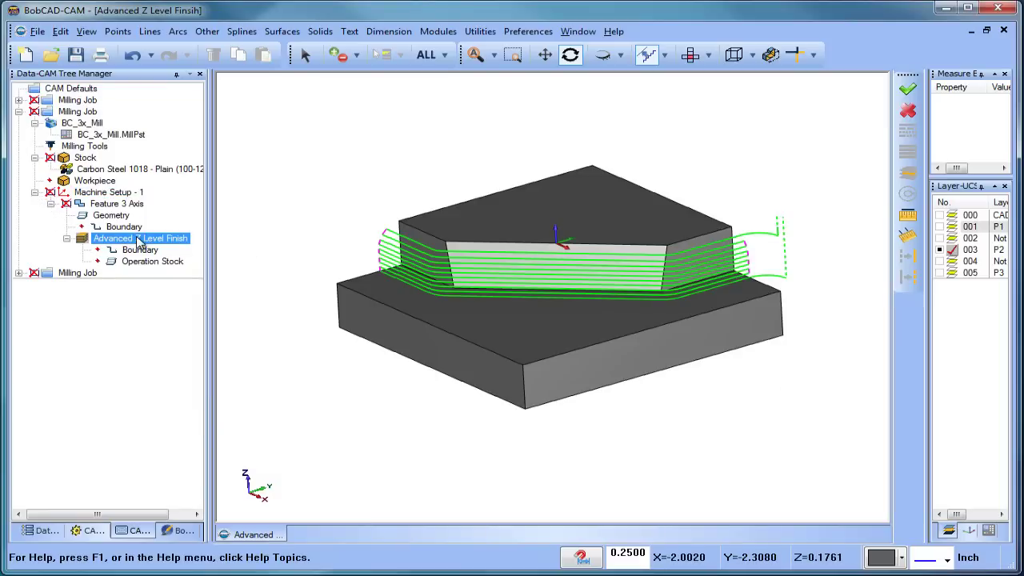
pyautogui.rightClick(139, 244)
pyautogui.click(192, 322)
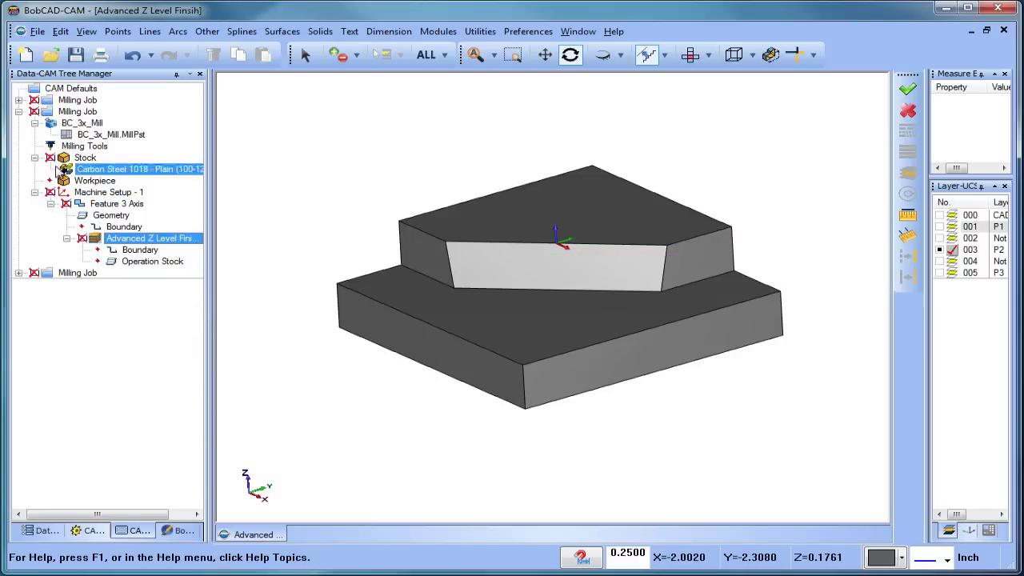
# Step: Collapse the second Milling Job and expand the third Milling Job in the CAM tree
pyautogui.click(18, 112)
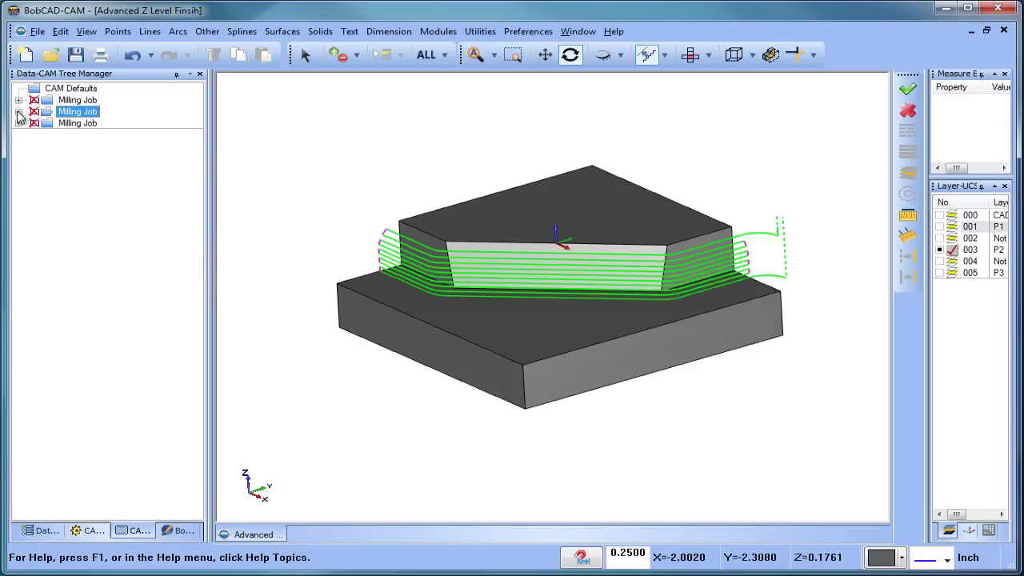
pyautogui.click(19, 112)
pyautogui.click(88, 193)
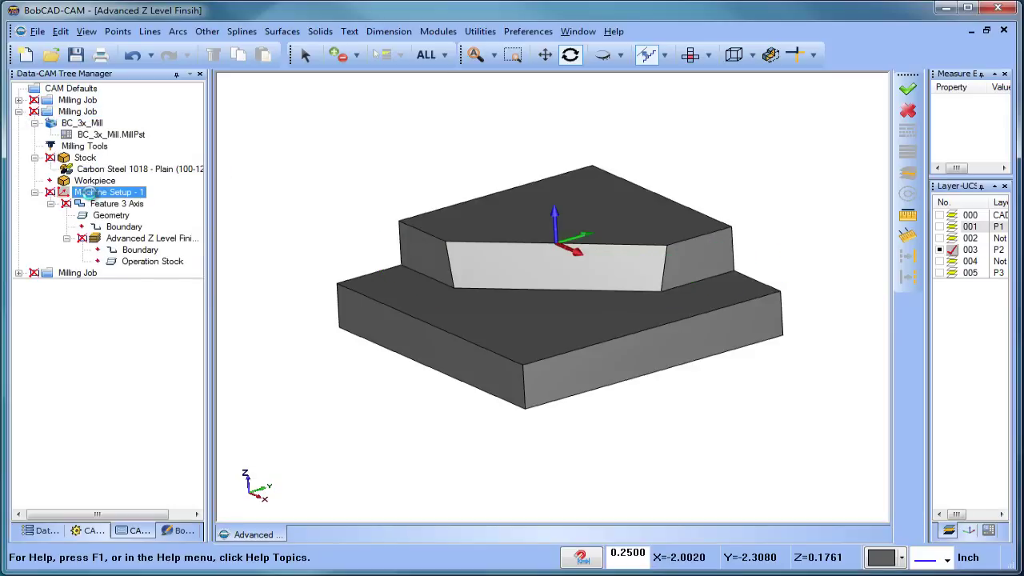
pyautogui.click(18, 112)
pyautogui.click(18, 123)
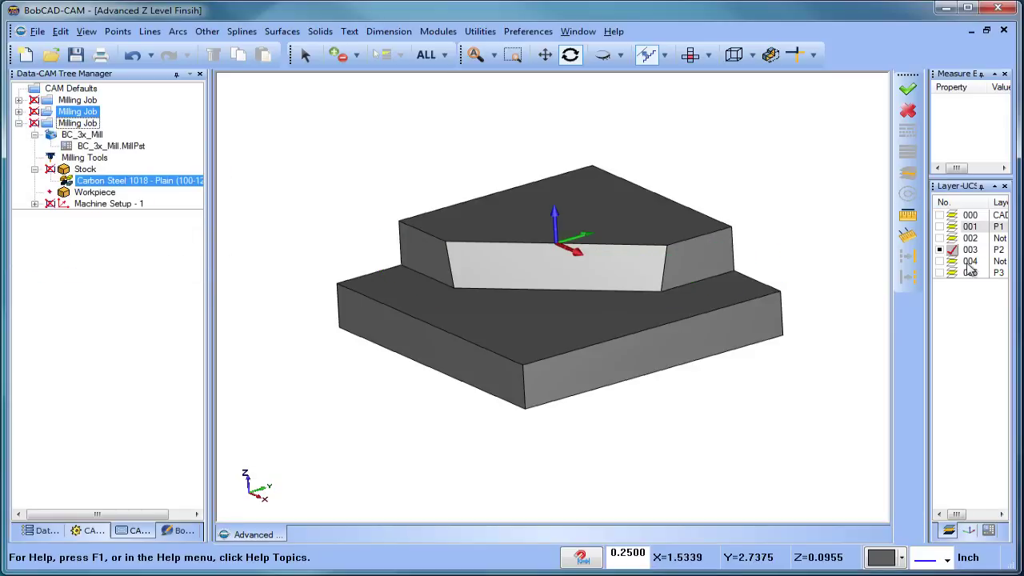
# Step: Turn on layer 005 (P3) with the bell part and turn off layer 003 (P2)
pyautogui.click(944, 273)
pyautogui.click(943, 251)
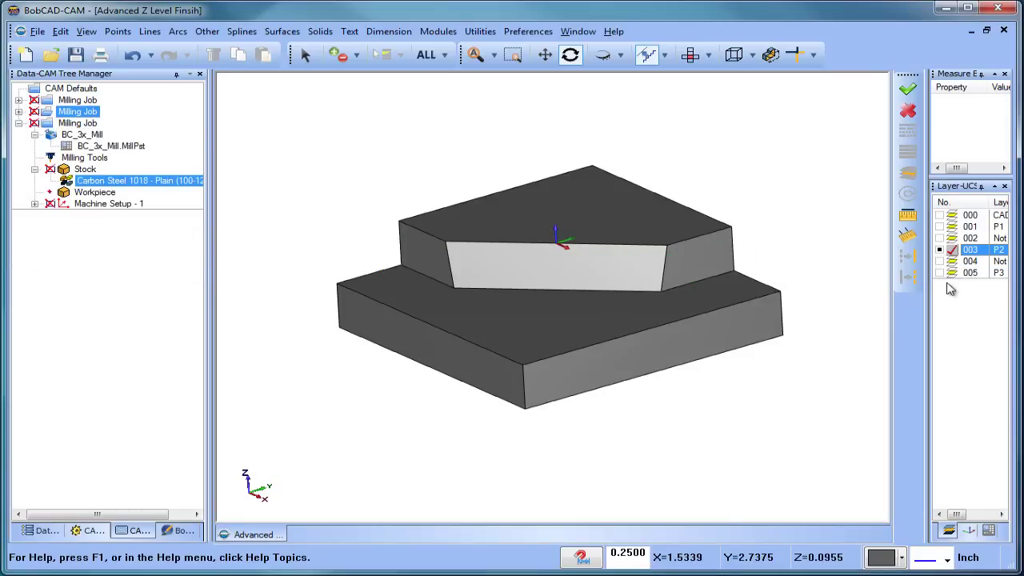
pyautogui.click(950, 274)
pyautogui.click(944, 252)
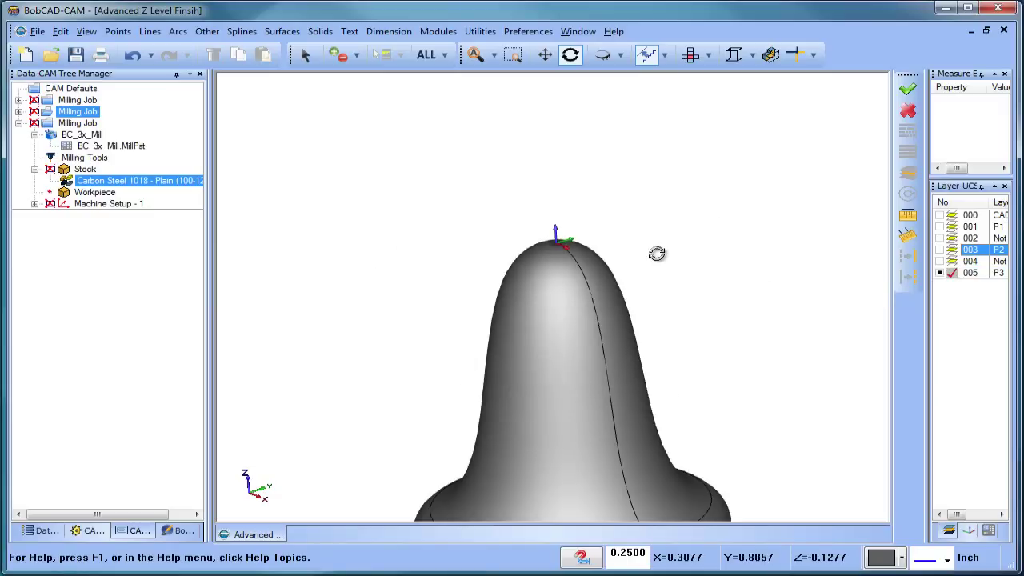
# Step: Tilt the bell view and expand Machine Setup - 1 and its Advanced Z Level Finish operation
pyautogui.scroll(-3, 568, 261)
pyautogui.scroll(3, 541, 256)
pyautogui.moveTo(543, 264); pyautogui.dragTo(546, 291)
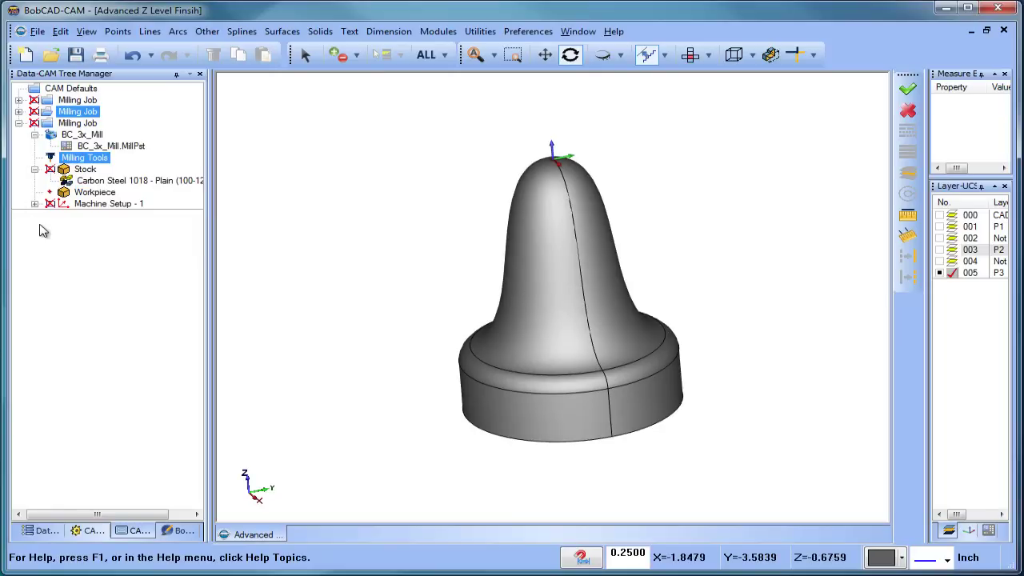
pyautogui.click(34, 204)
pyautogui.click(82, 251)
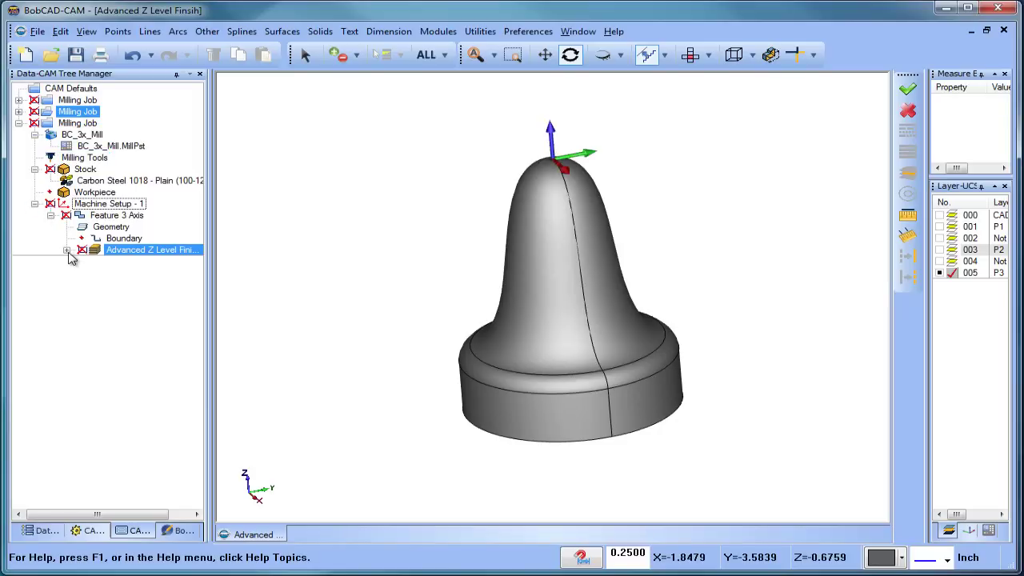
pyautogui.click(67, 250)
# Step: Display the bell's Z level finish toolpath, rotate to inspect it, and select Feature 3 Axis
pyautogui.click(132, 275)
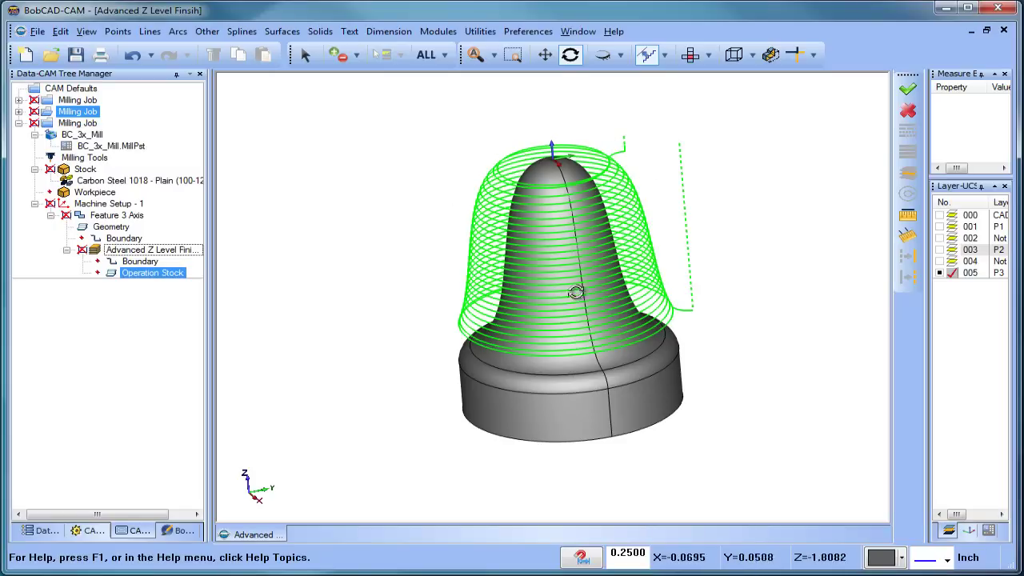
pyautogui.moveTo(613, 324); pyautogui.dragTo(512, 296)
pyautogui.click(96, 215)
# Step: Edit Feature 3 Axis, set the Patterns method to Spiral, and finish the wizard
pyautogui.rightClick(92, 216)
pyautogui.click(179, 205)
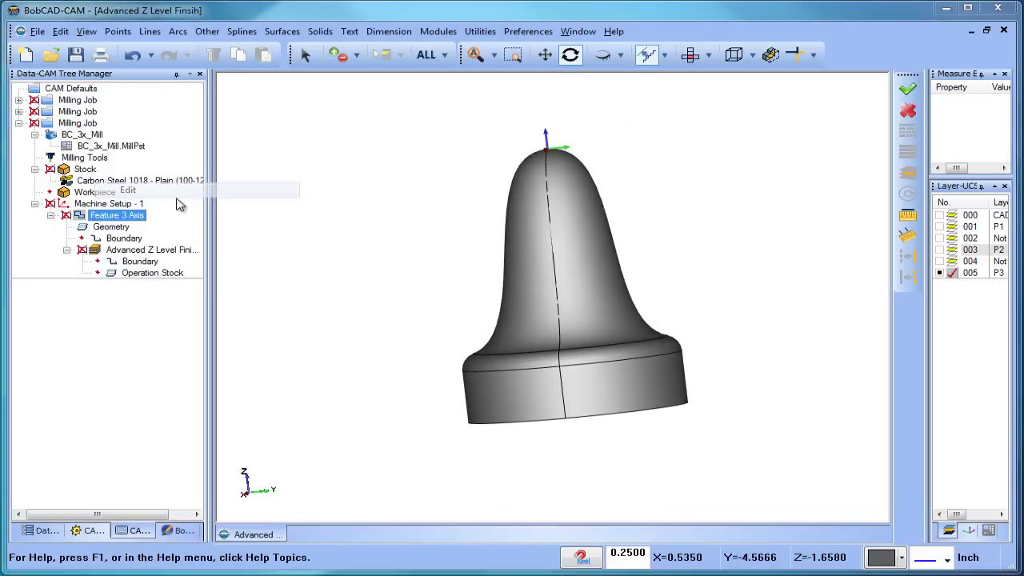
pyautogui.click(240, 142)
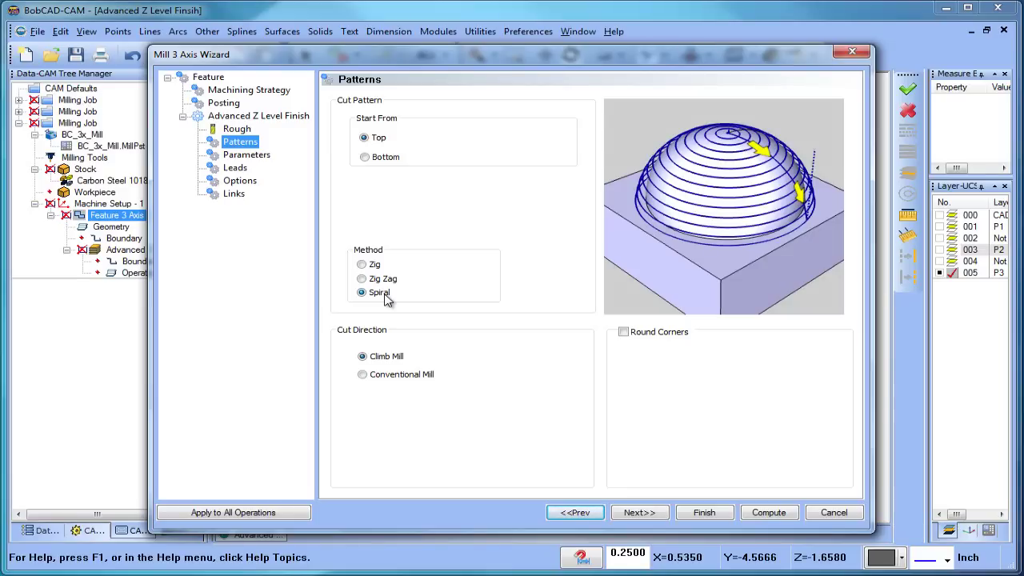
pyautogui.click(705, 519)
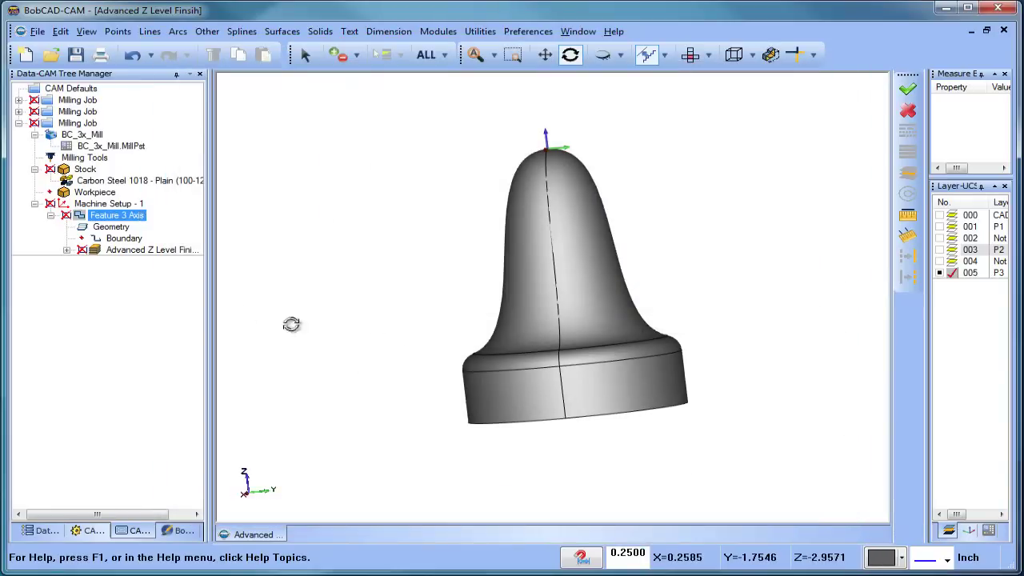
# Step: Select the Advanced Z Level Finish operation and orbit to inspect the spiral toolpath
pyautogui.click(148, 250)
pyautogui.moveTo(629, 284); pyautogui.dragTo(670, 289)
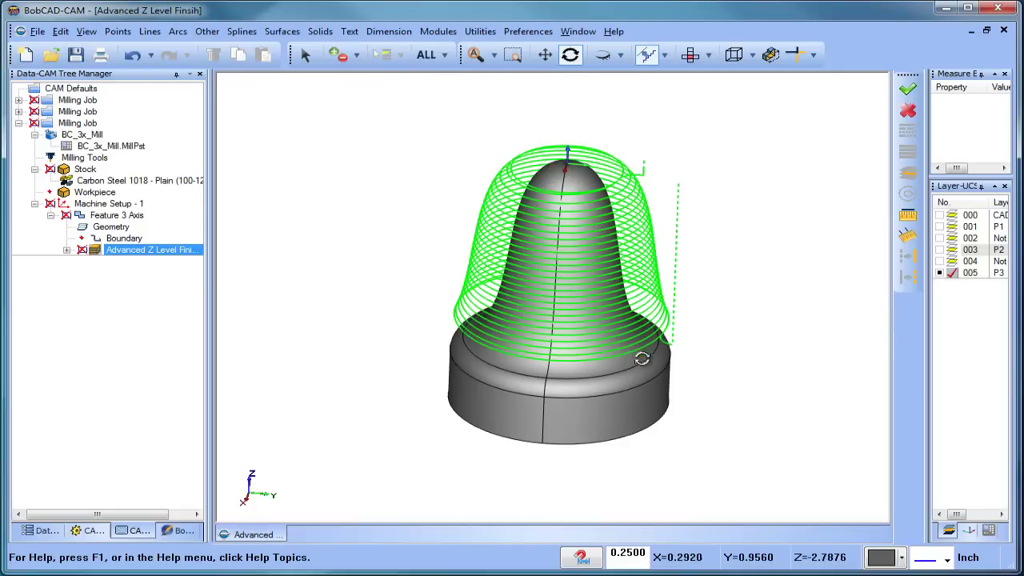
pyautogui.moveTo(643, 356); pyautogui.dragTo(605, 348)
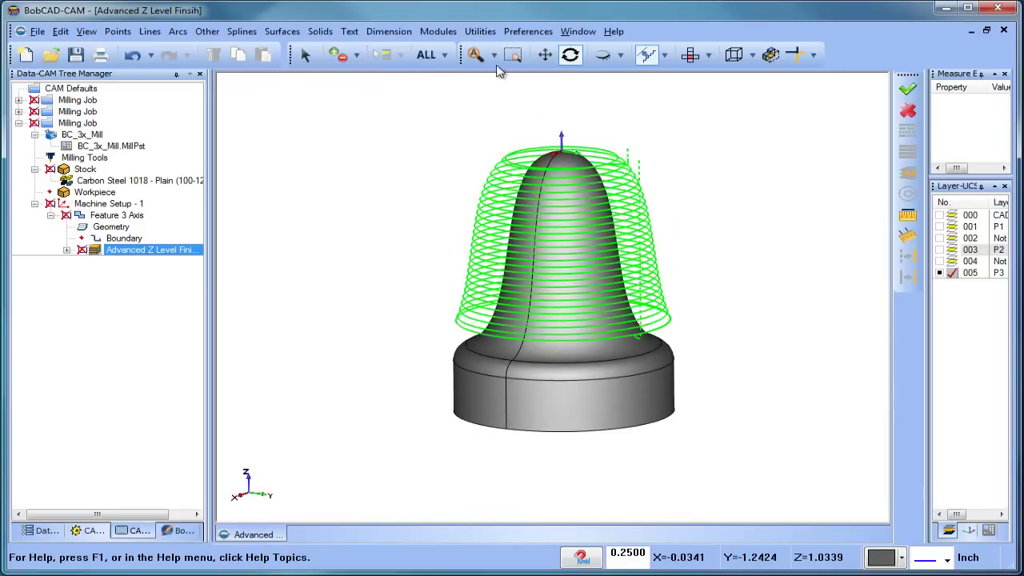
pyautogui.click(440, 33)
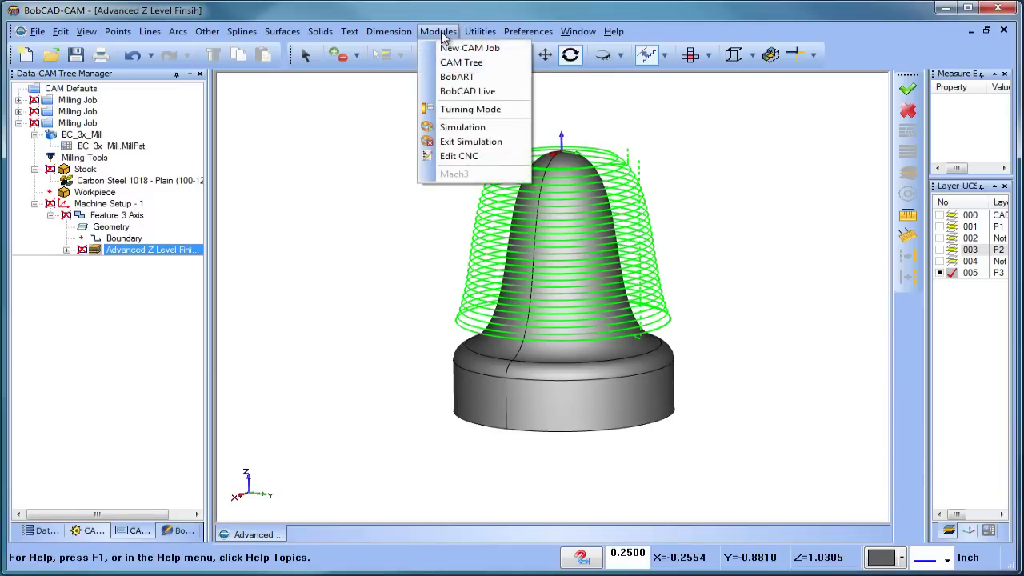
pyautogui.click(509, 132)
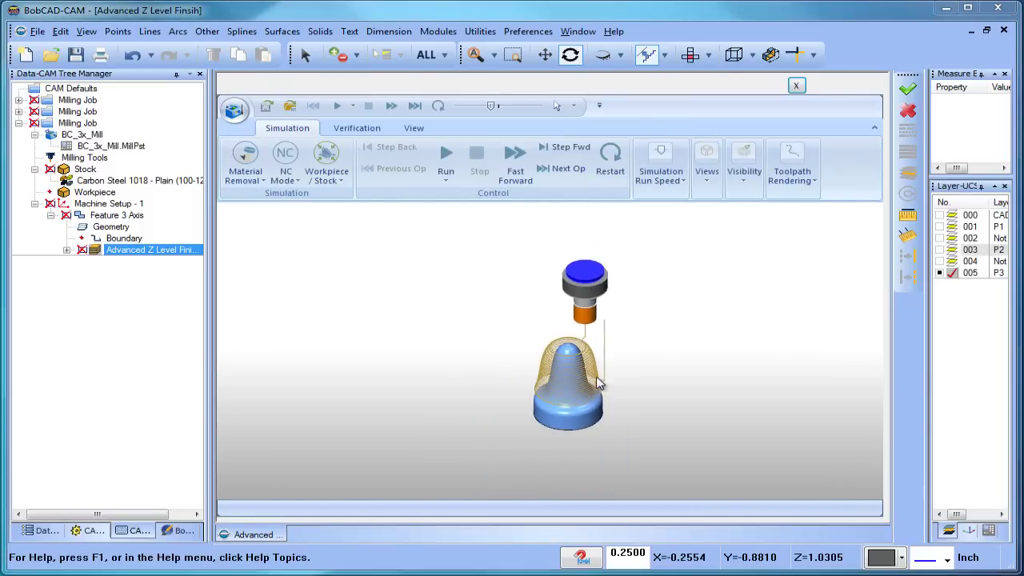
pyautogui.scroll(3, 589, 376)
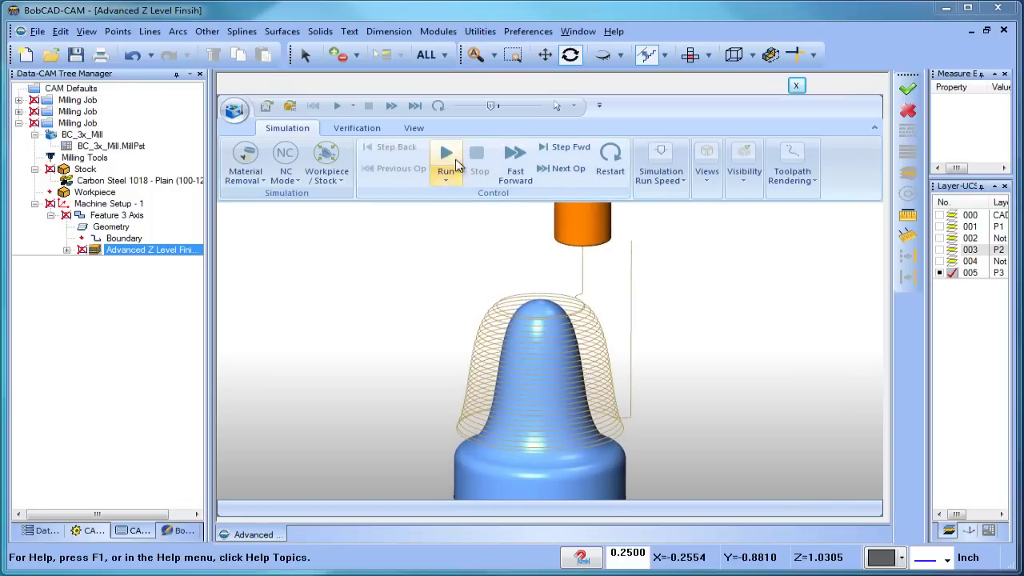
pyautogui.click(445, 160)
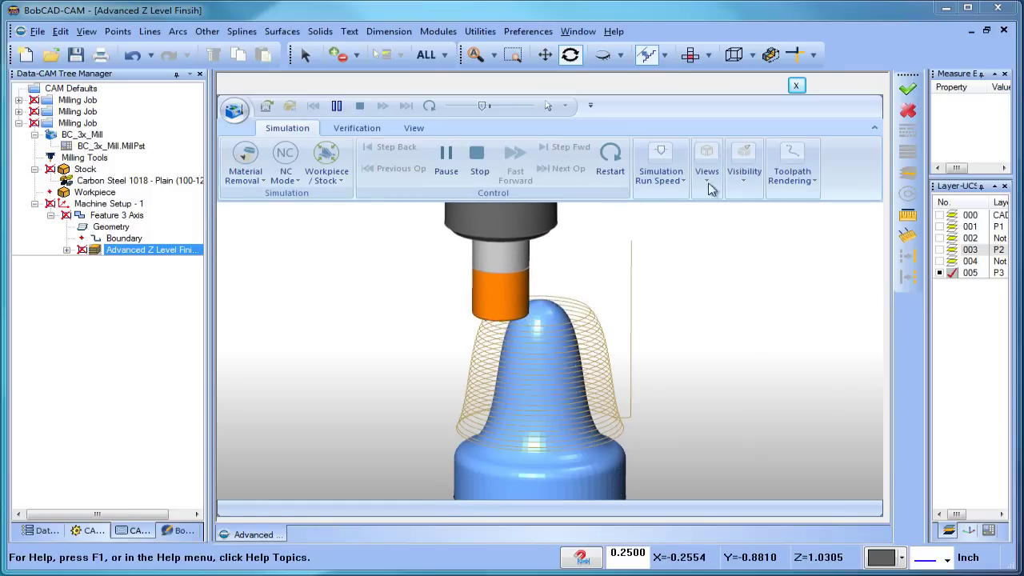
pyautogui.click(663, 156)
pyautogui.moveTo(684, 217); pyautogui.dragTo(693, 219)
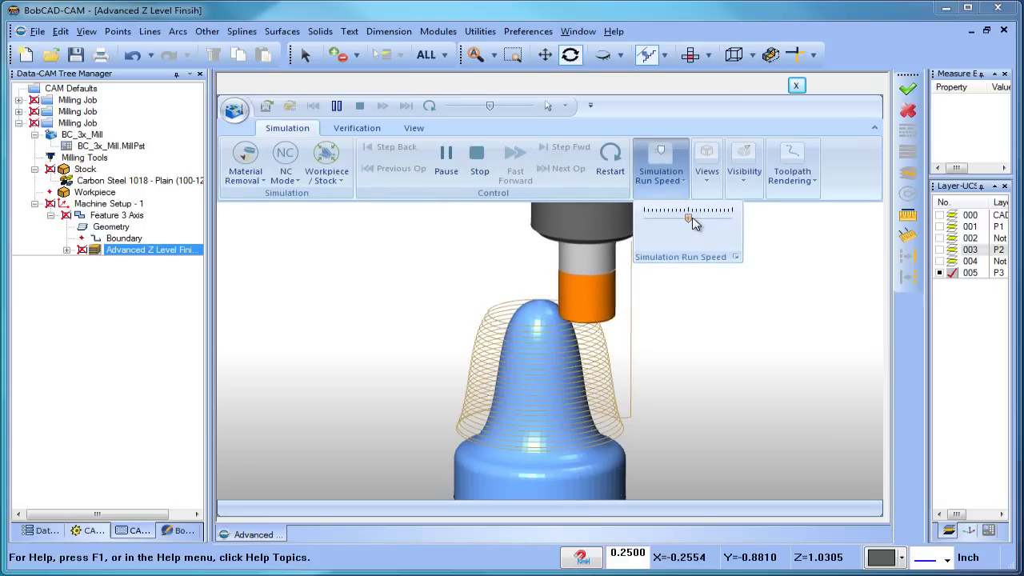
pyautogui.click(767, 318)
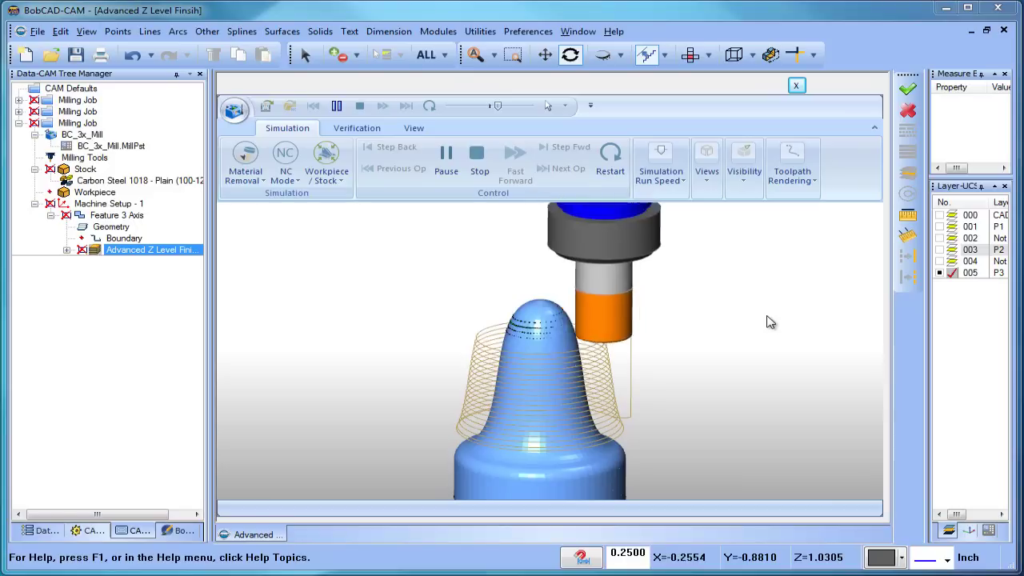
pyautogui.scroll(-2, 720, 325)
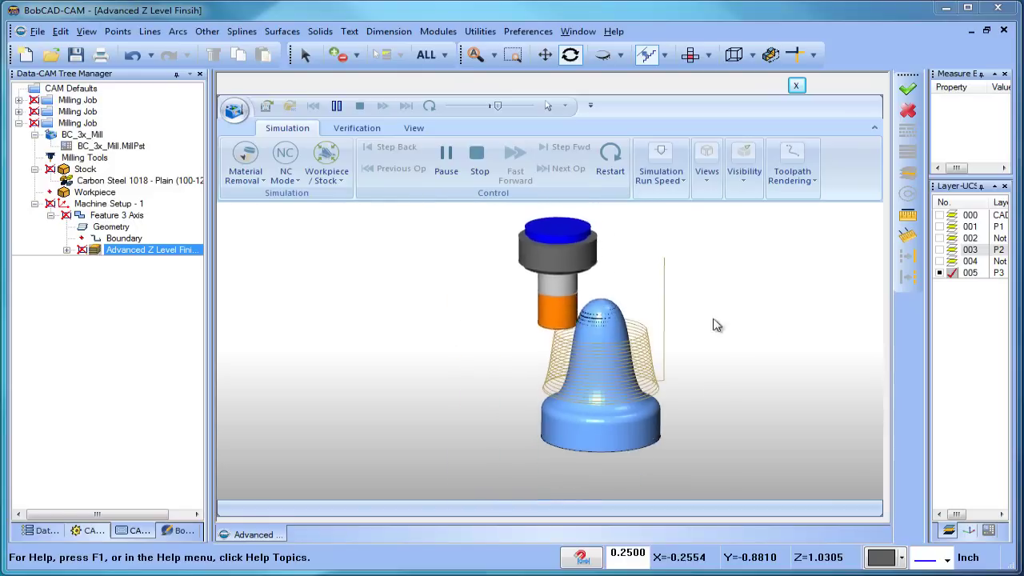
pyautogui.scroll(2, 711, 385)
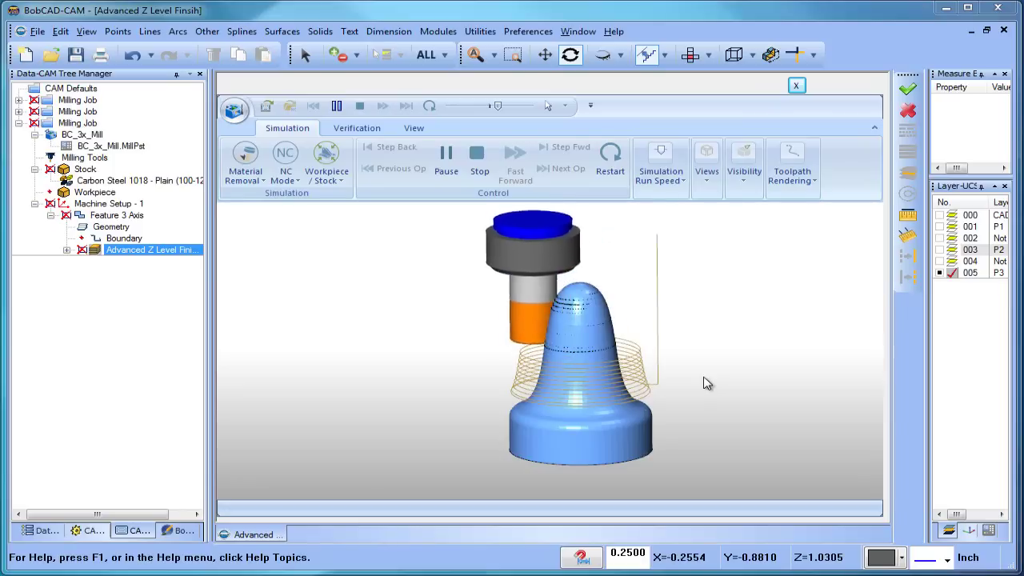
pyautogui.click(447, 157)
pyautogui.click(797, 84)
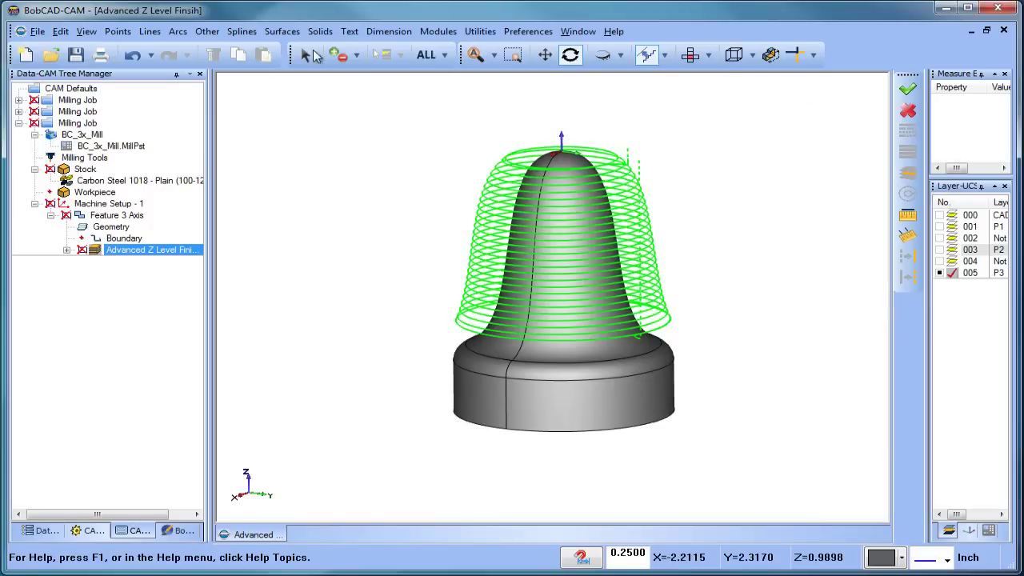
# Step: Open Feature 3 Axis in the wizard, review its Machining Strategy page, and finish
pyautogui.click(84, 157)
pyautogui.click(19, 122)
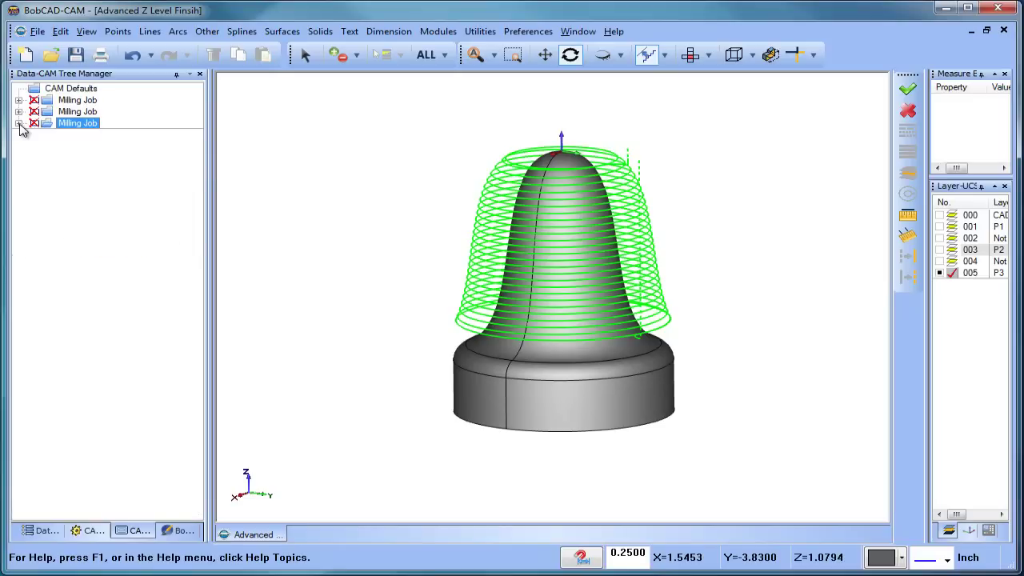
pyautogui.click(18, 123)
pyautogui.rightClick(97, 216)
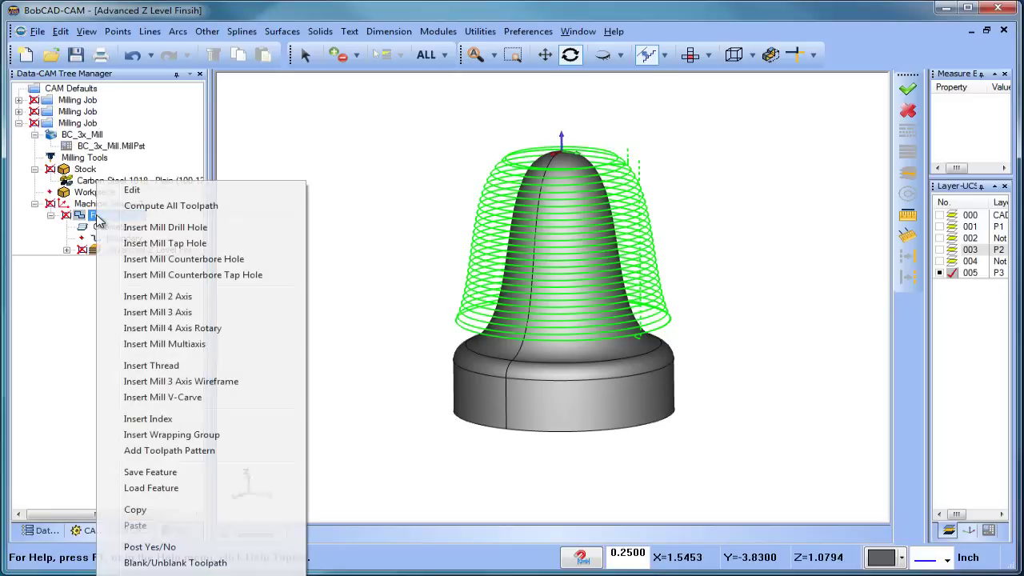
pyautogui.click(133, 190)
pyautogui.click(251, 90)
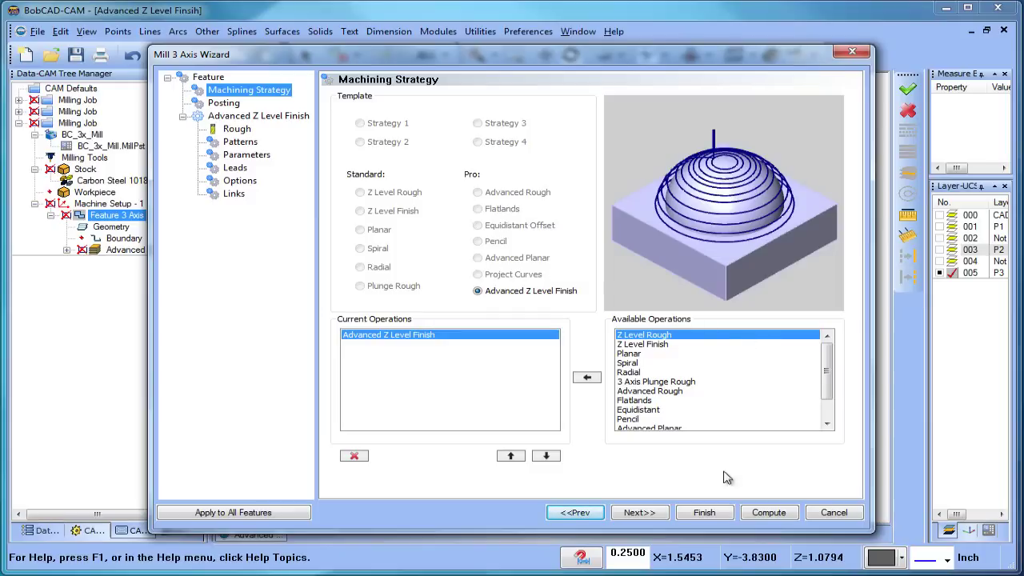
pyautogui.click(705, 512)
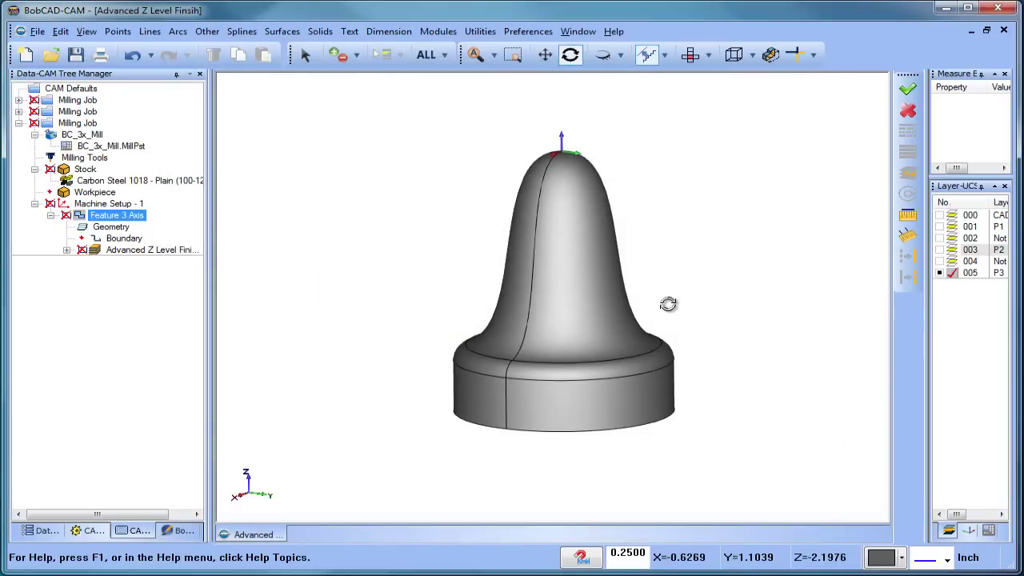